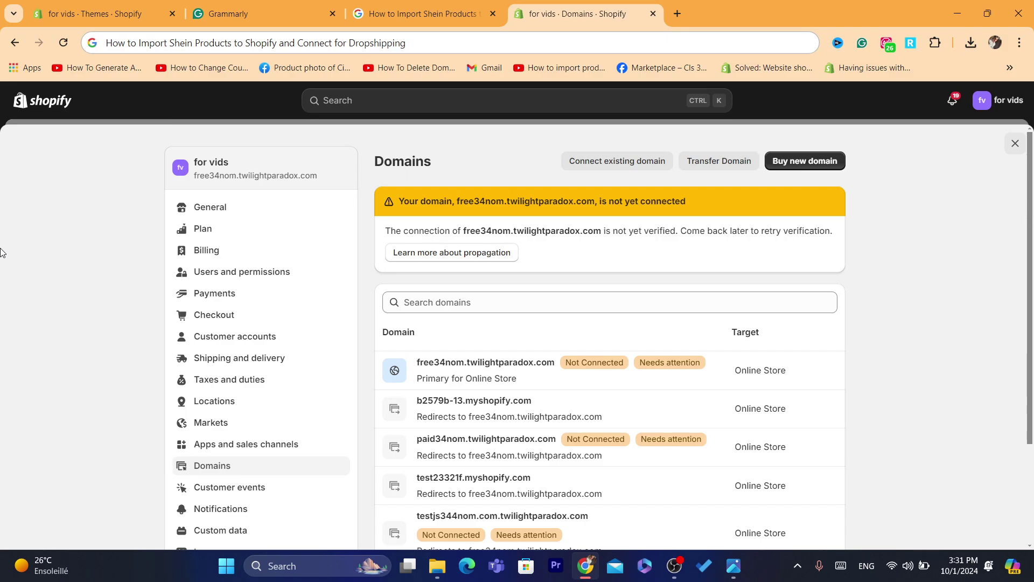
Search Google for shein in a new browser tab
click(677, 13)
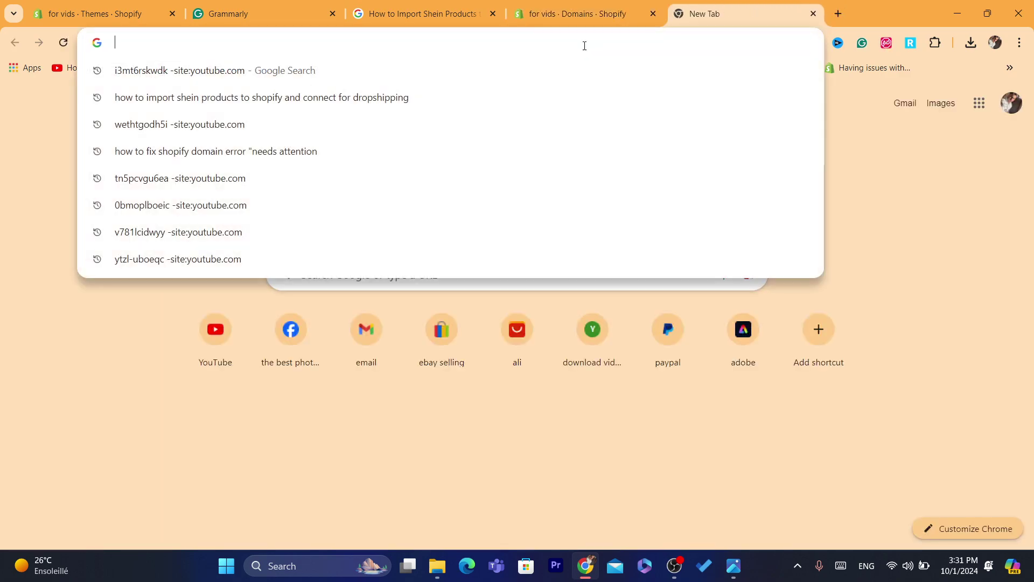
text(s)
key(BackSpace)
key(BackSpace)
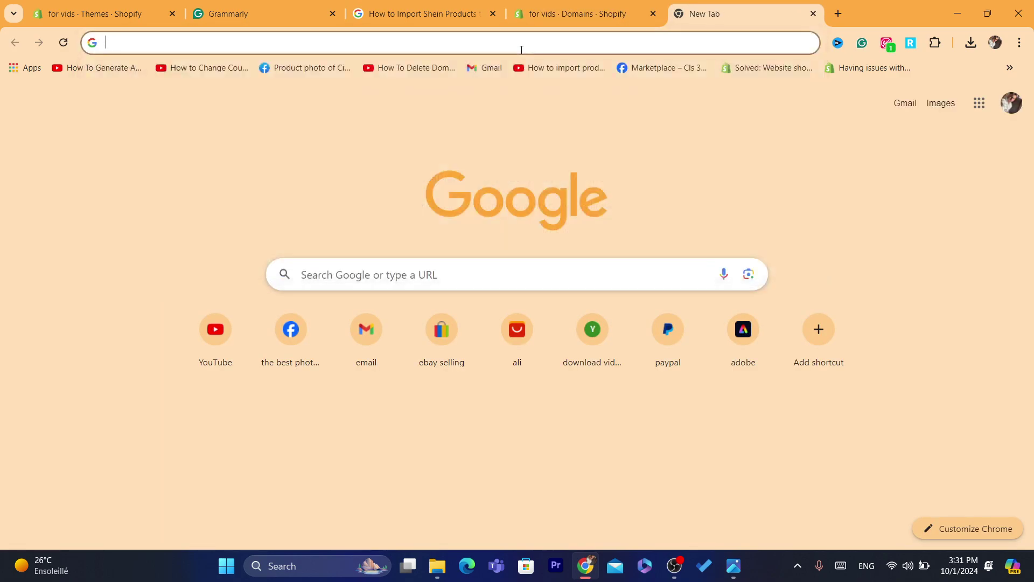
text(shi)
key(BackSpace)
text(ein)
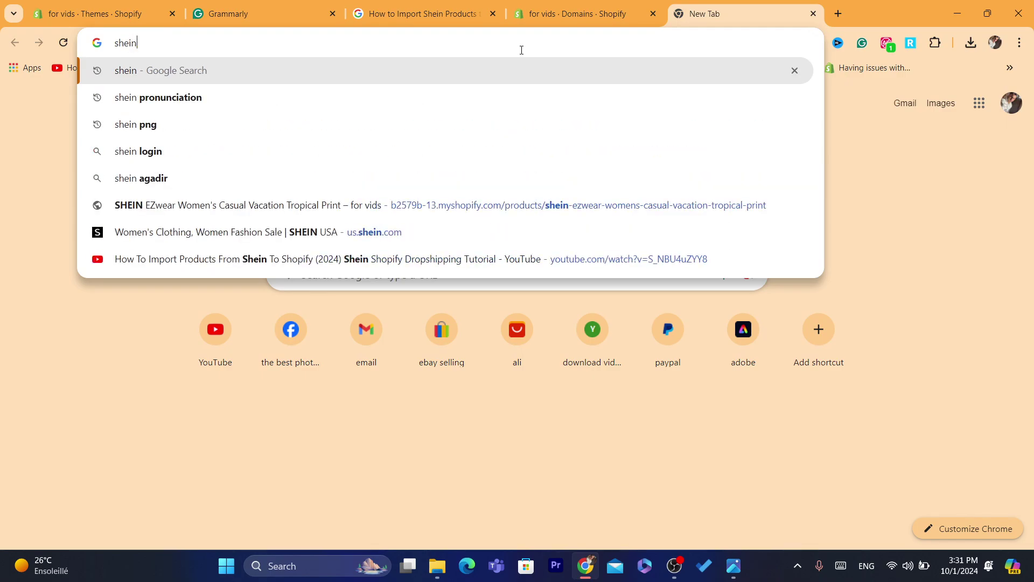
key(Return)
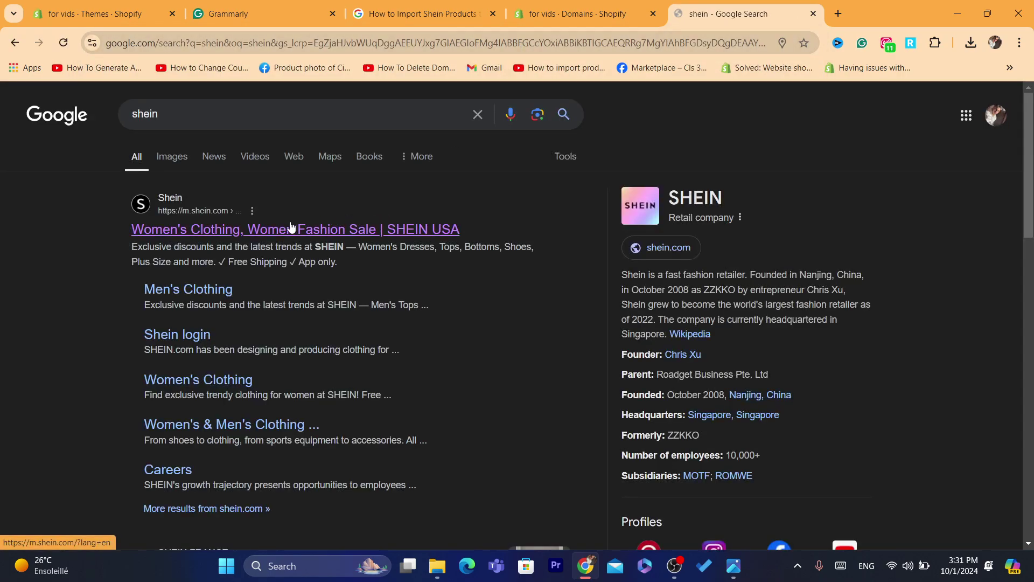
Go back from the Moroccan Shein site to the Google results, search for shein.com and open the SHEIN USA site
click(636, 42)
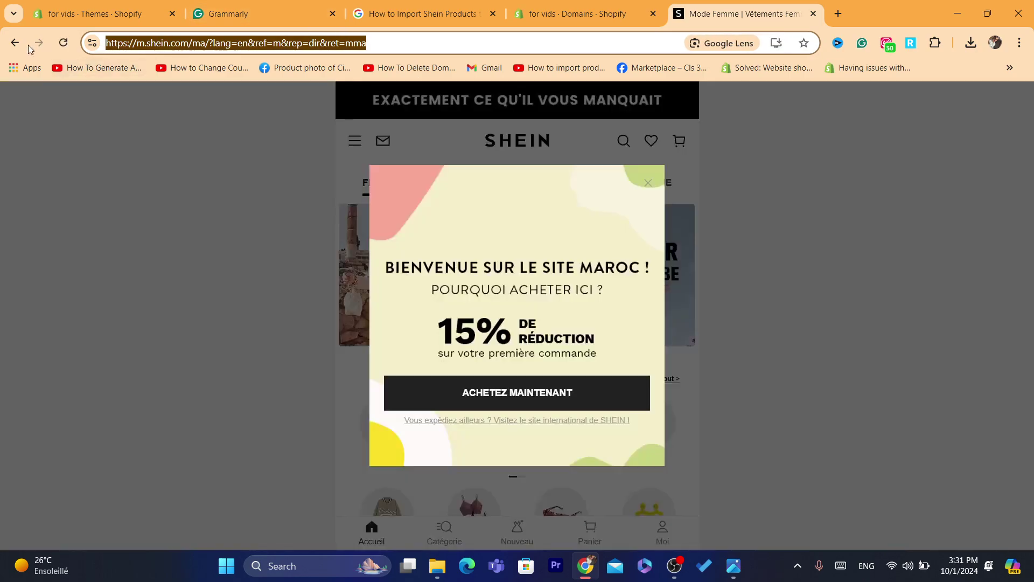
click(15, 42)
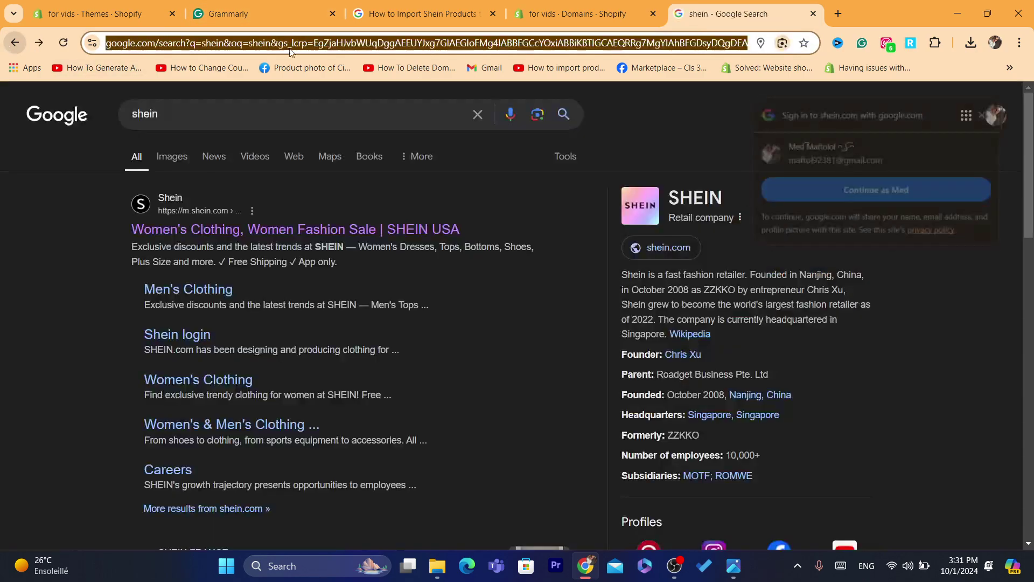
double_click(274, 118)
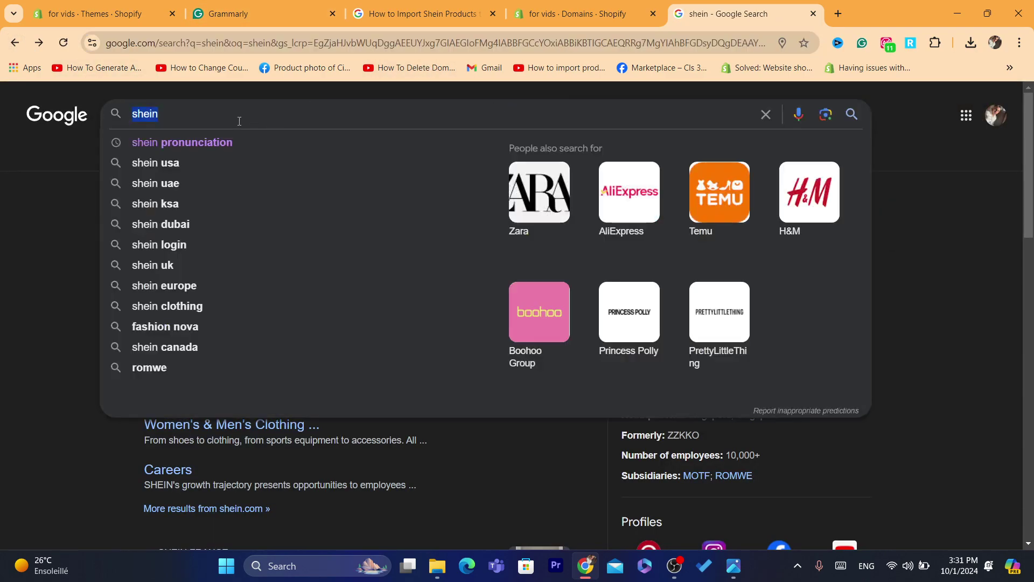
text(.com)
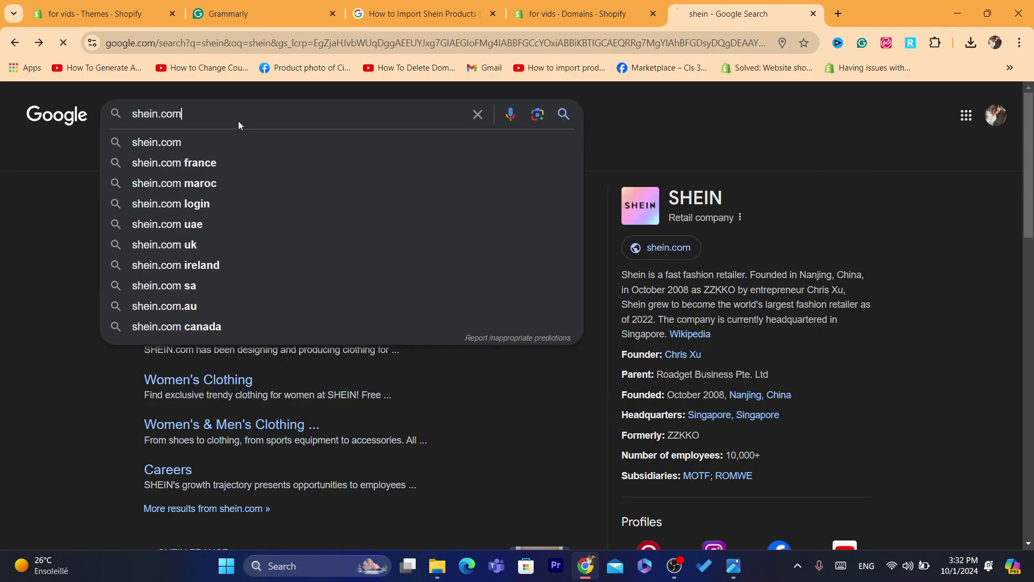
key(Return)
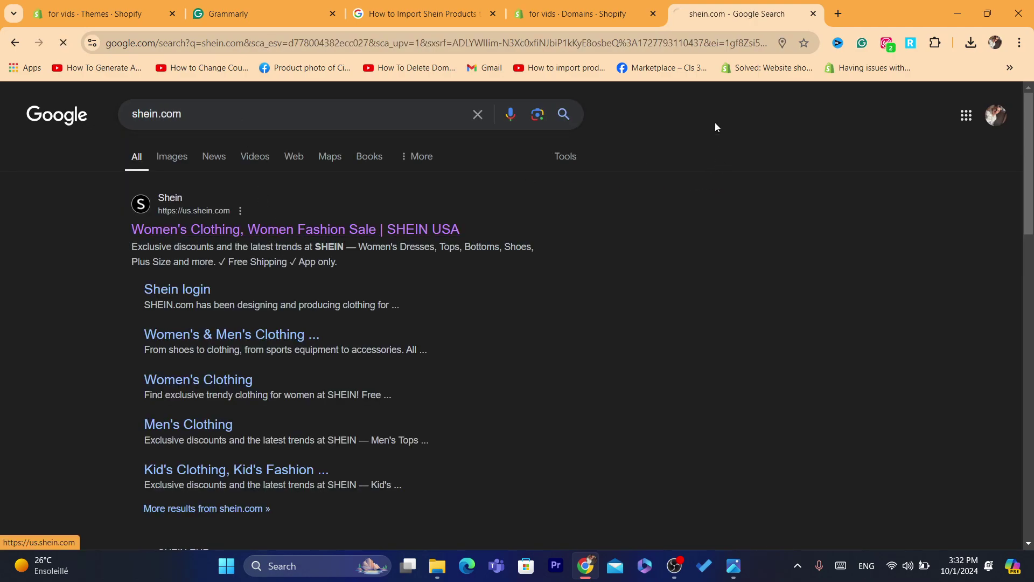
click(655, 44)
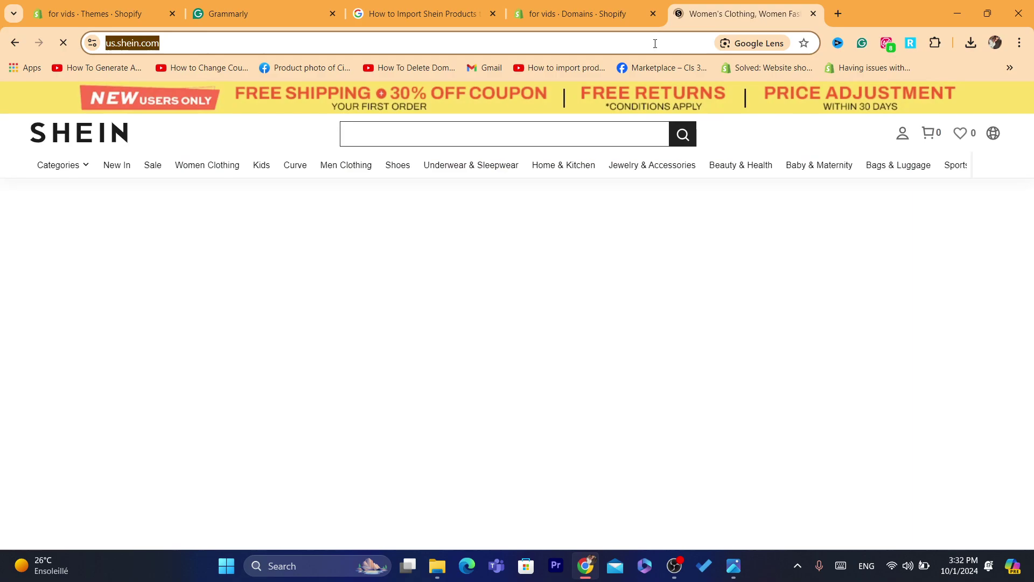
Browse the Shein homepage's categories, trending brands and recommended products, dismissing the Google sign-in prompt
scroll(1033, 135, down, 4)
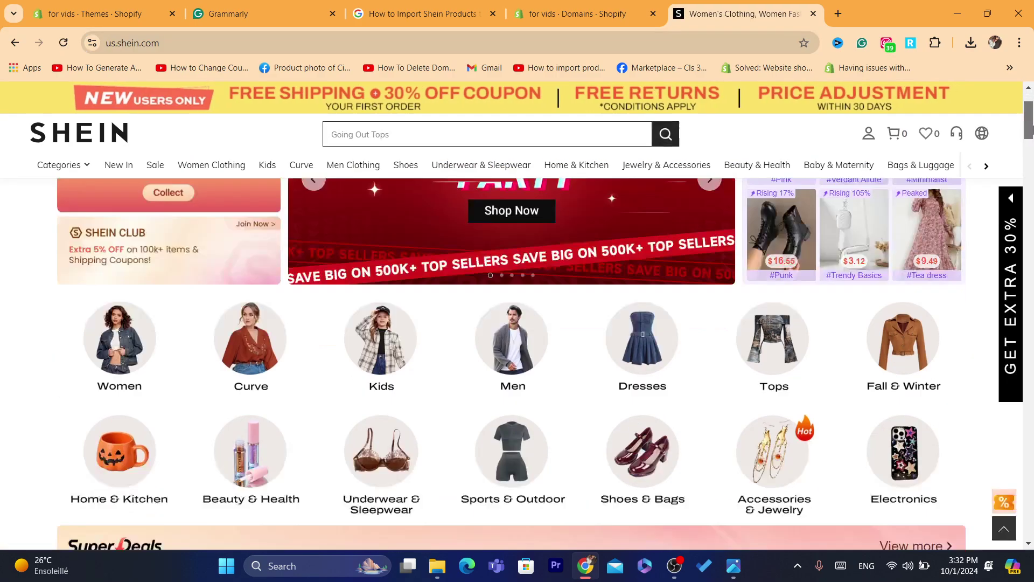
scroll(1032, 135, down, 15)
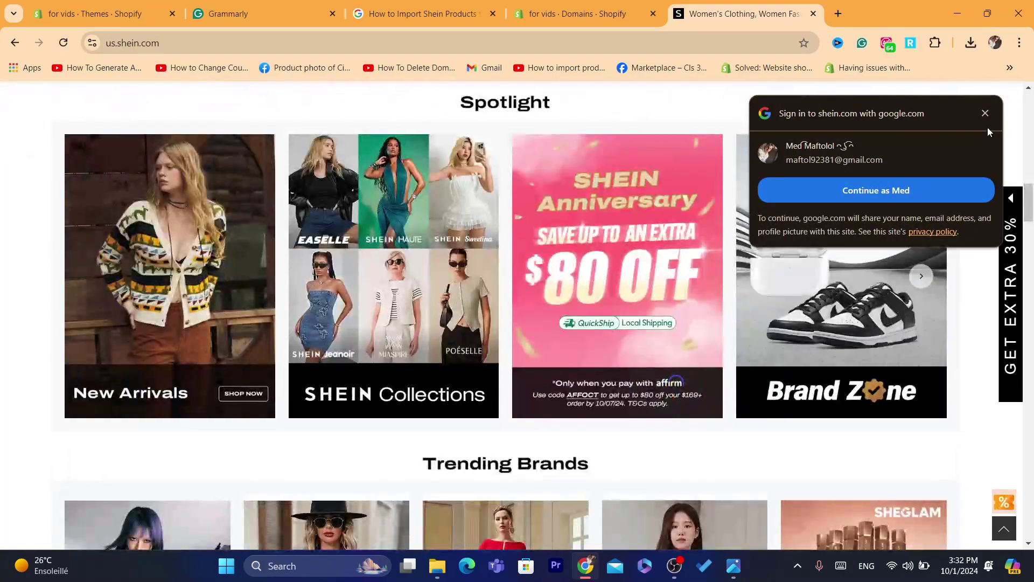
click(986, 113)
scroll(1030, 237, down, 8)
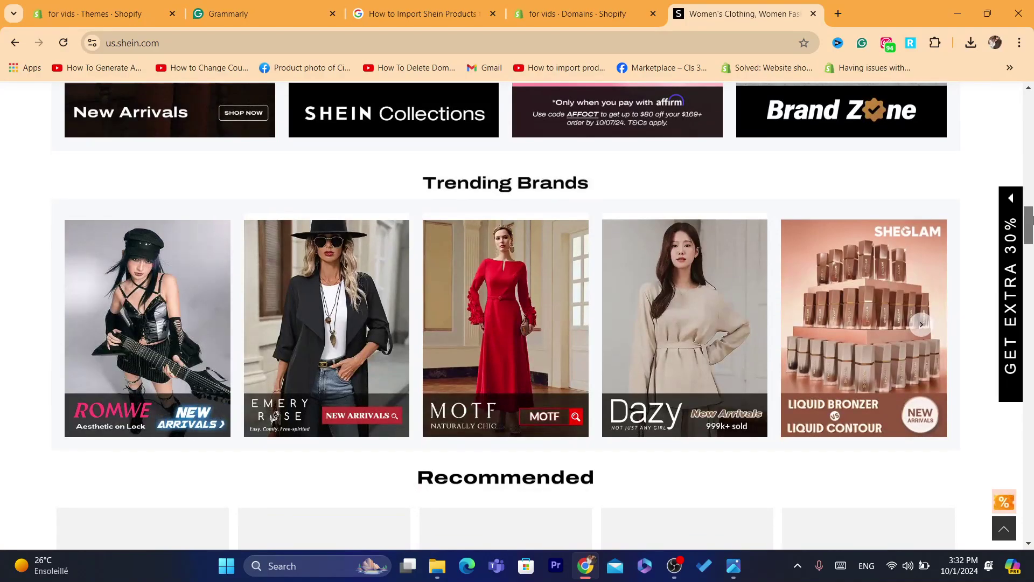
scroll(1031, 237, down, 3)
scroll(1030, 232, up, 8)
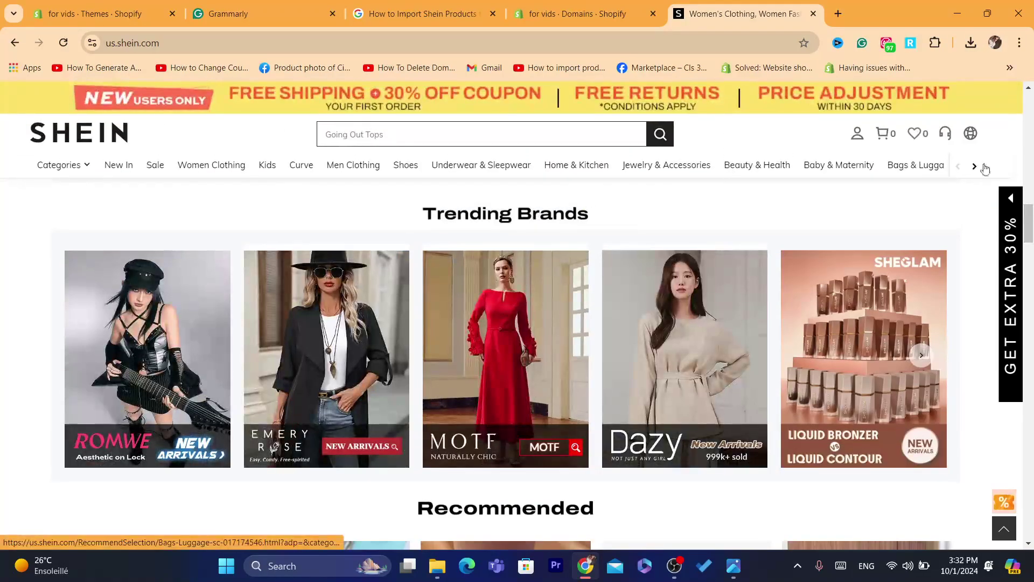
drag(1032, 229, 1032, 438)
scroll(270, 157, down, 5)
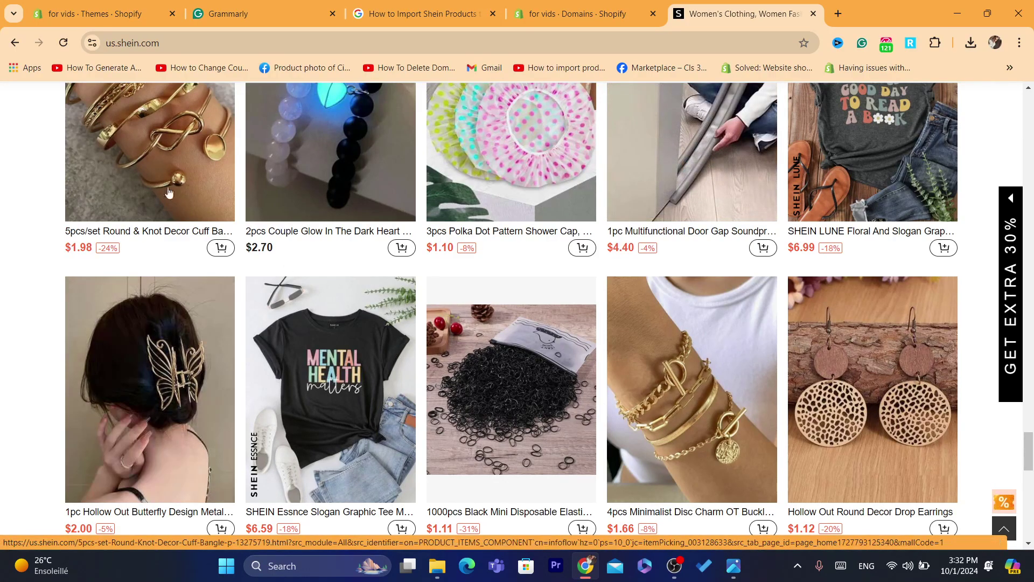
drag(1029, 450, 1030, 464)
scroll(1031, 447, up, 8)
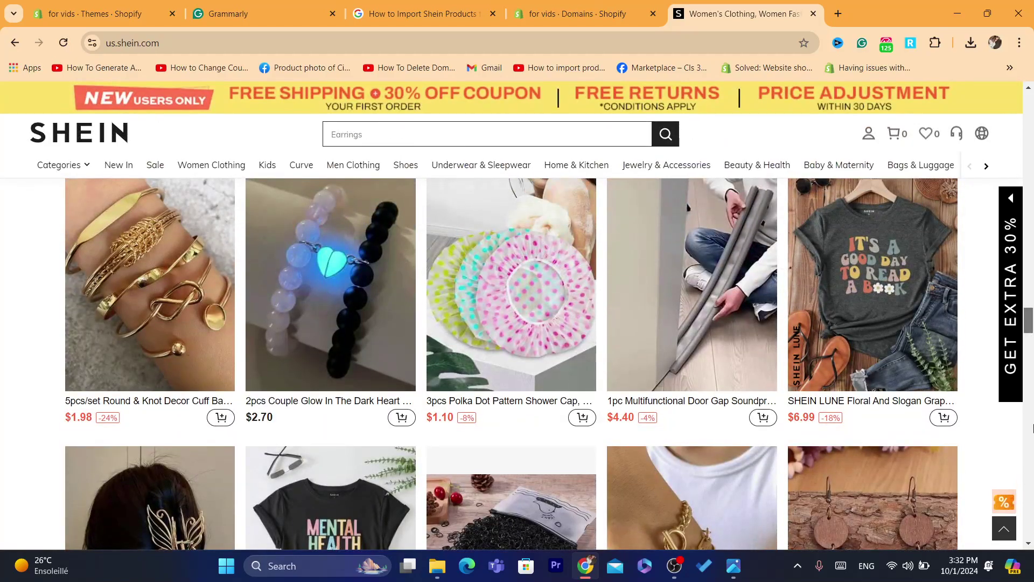
scroll(1033, 428, down, 1)
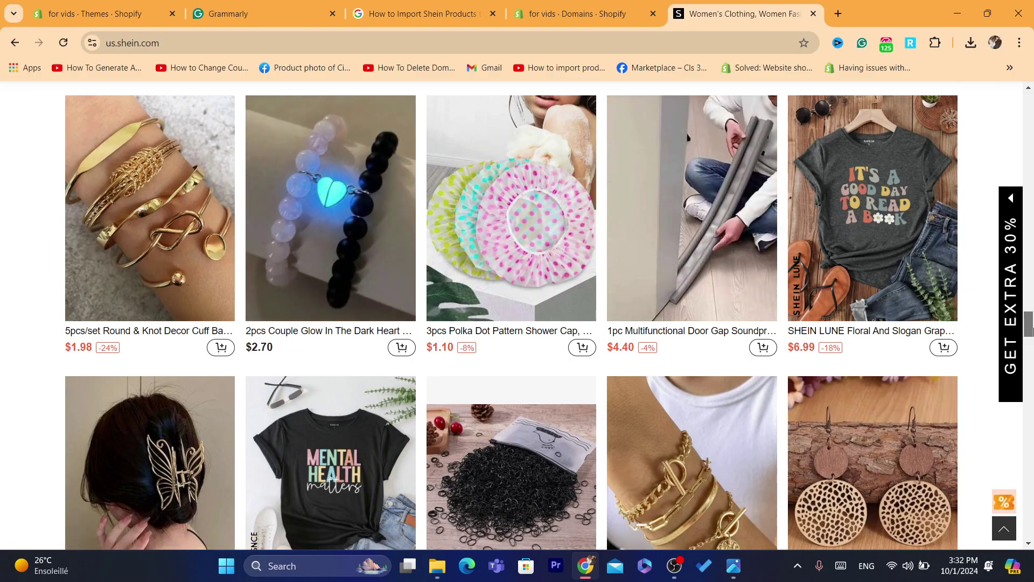
drag(1030, 330, 1032, 97)
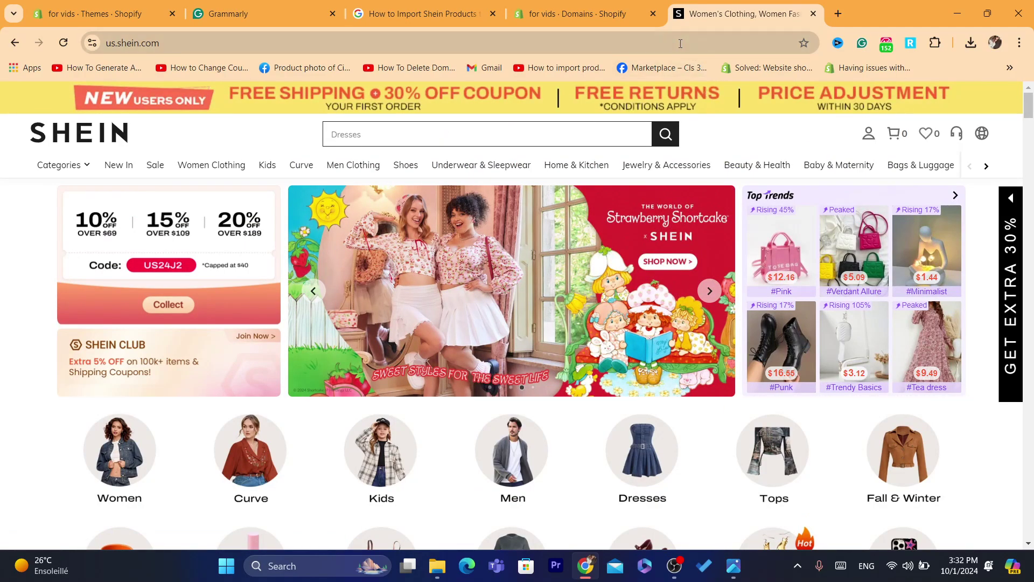
click(681, 44)
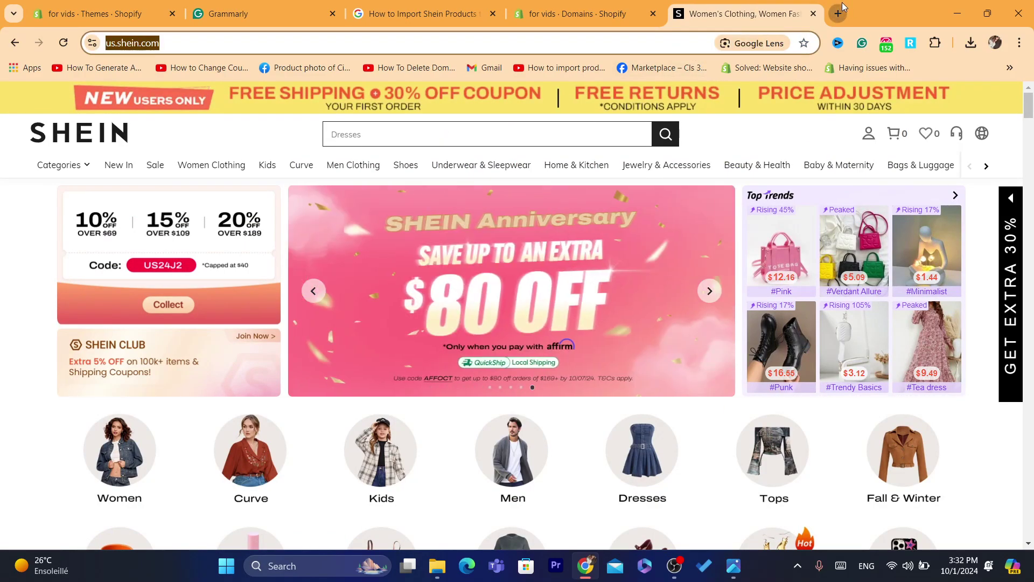
Open shopify.com in a new browser tab and log in to the for vids store admin
click(838, 14)
text(sh)
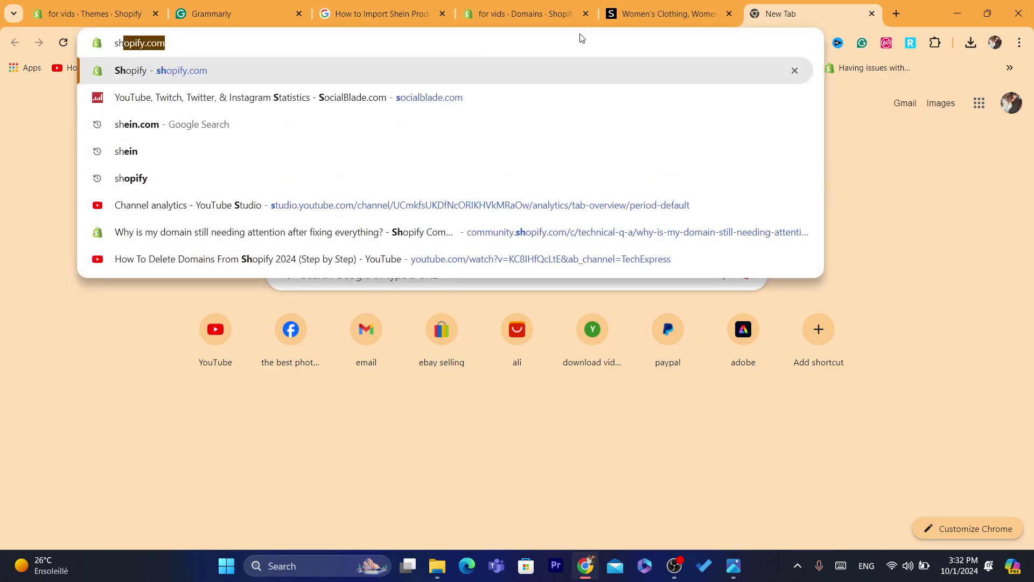
click(502, 67)
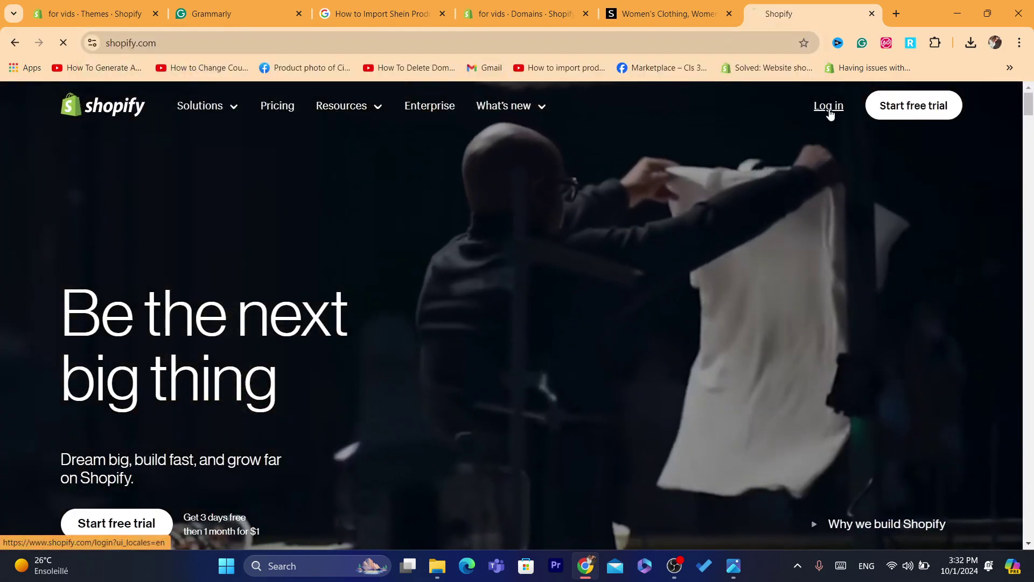
click(830, 108)
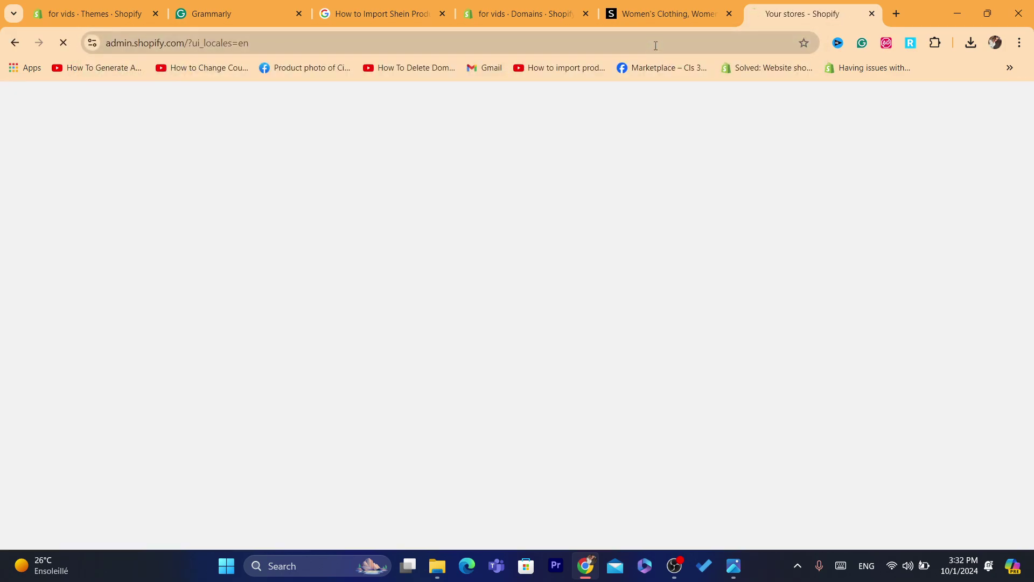
click(656, 46)
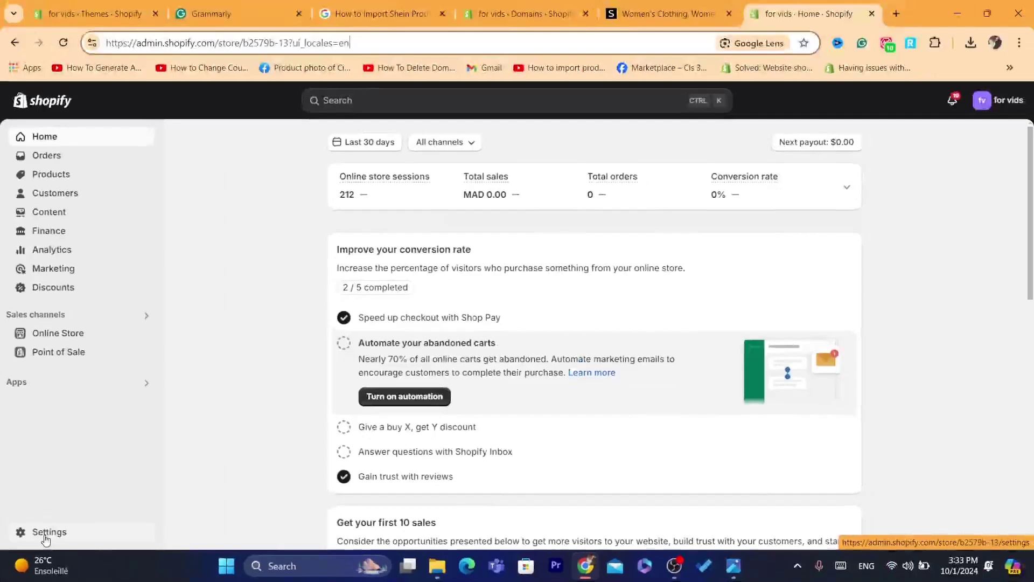
Open the Shopify App Store from the store's Apps and sales channels settings
click(162, 481)
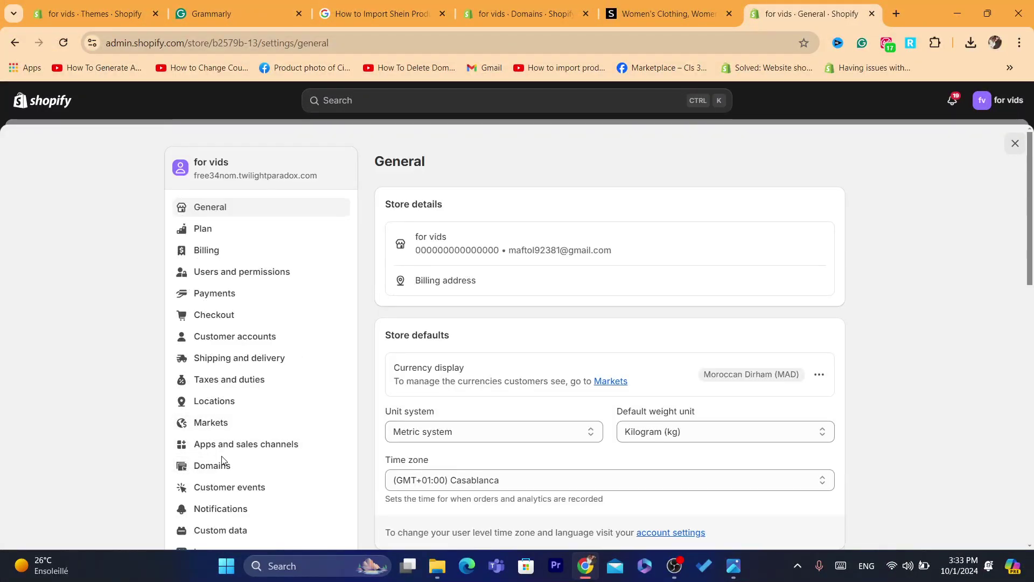
click(218, 445)
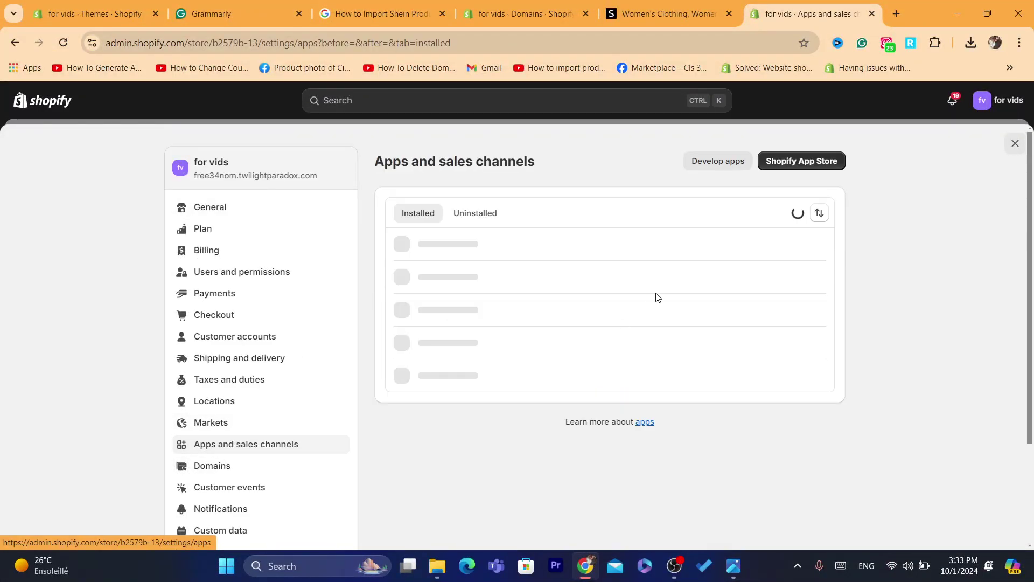
click(783, 162)
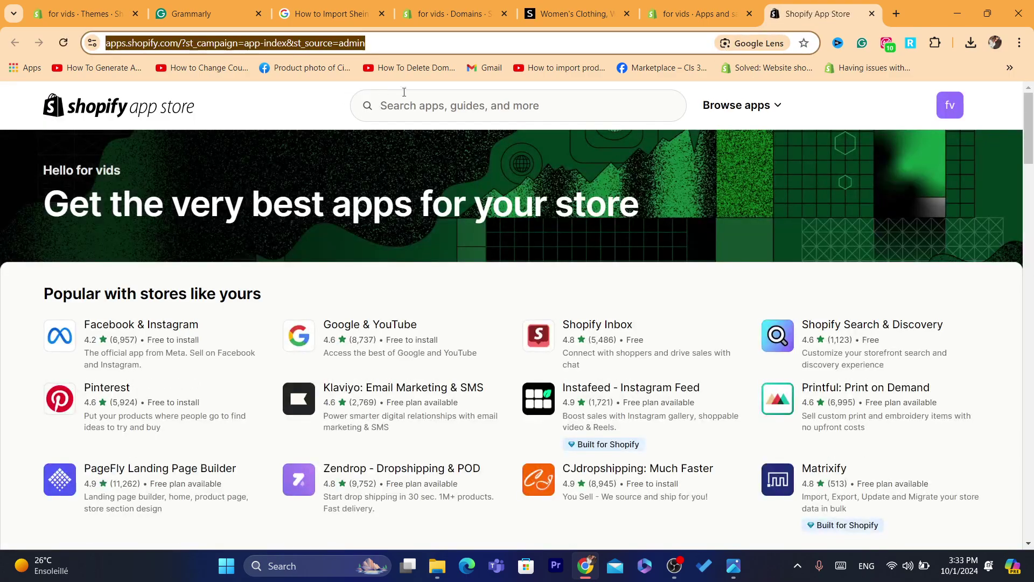
Search the App Store for importify and open the Importify - Easy Dropshipping listing
click(404, 92)
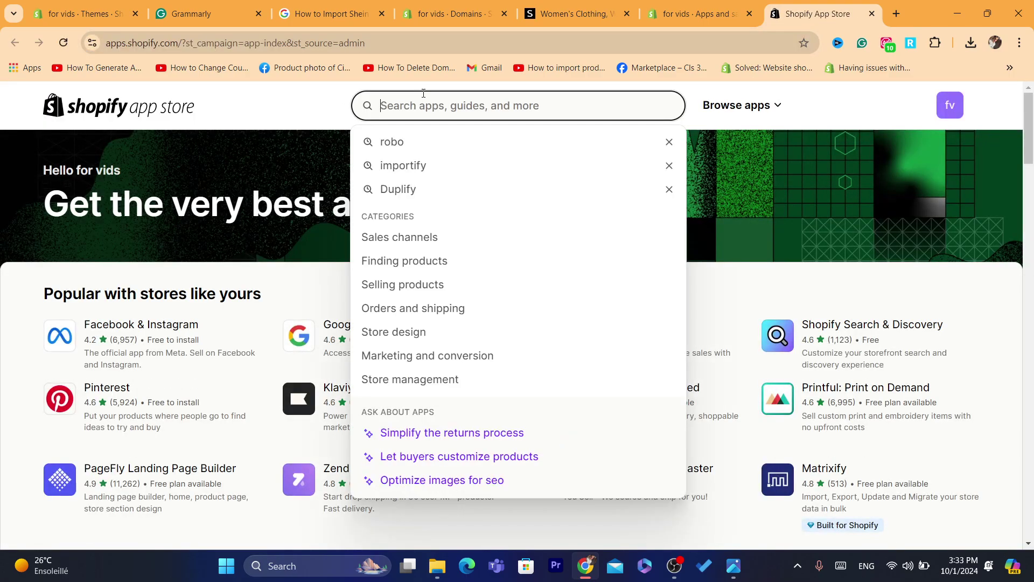
text(imp)
click(426, 141)
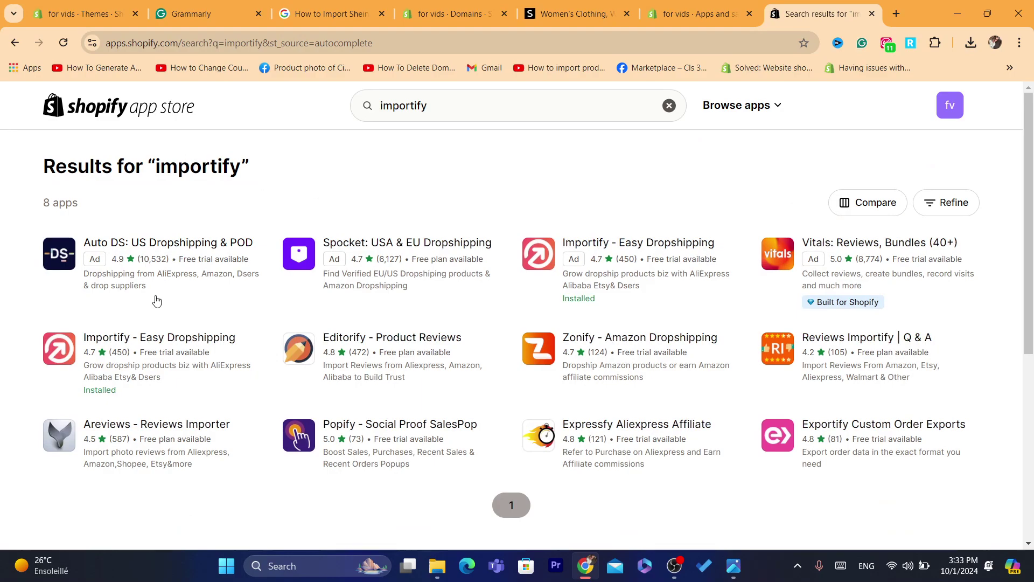
click(120, 345)
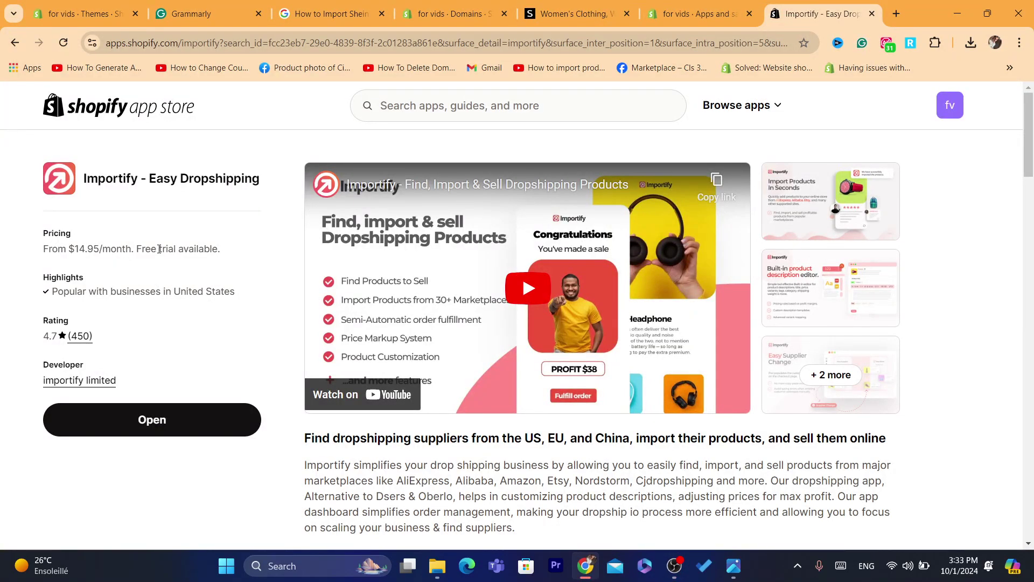
Examine the monthly pricing and free trial information on the Importify listing
drag(146, 251, 233, 253)
click(234, 253)
triple_click(233, 253)
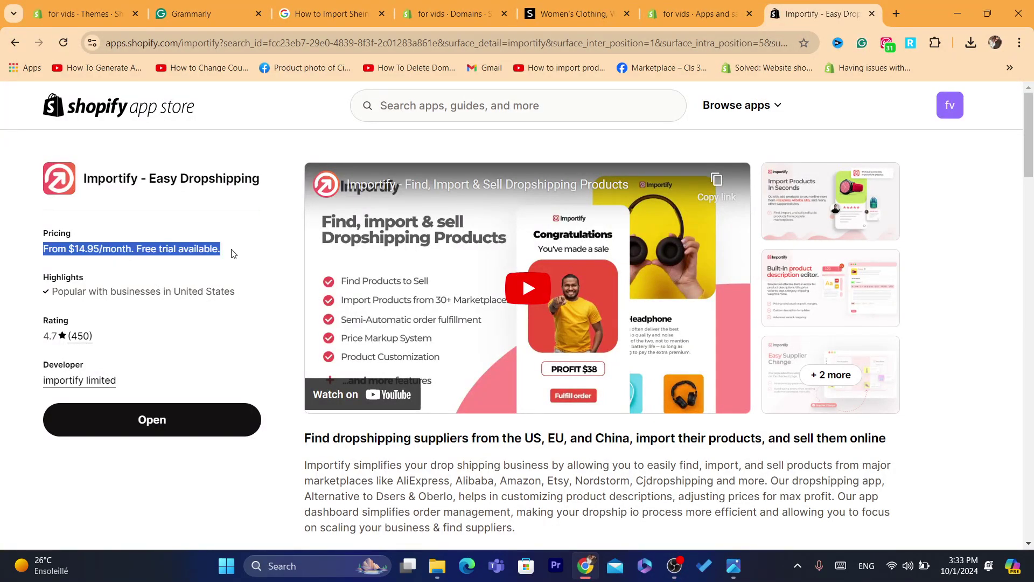
double_click(122, 247)
click(148, 252)
triple_click(148, 252)
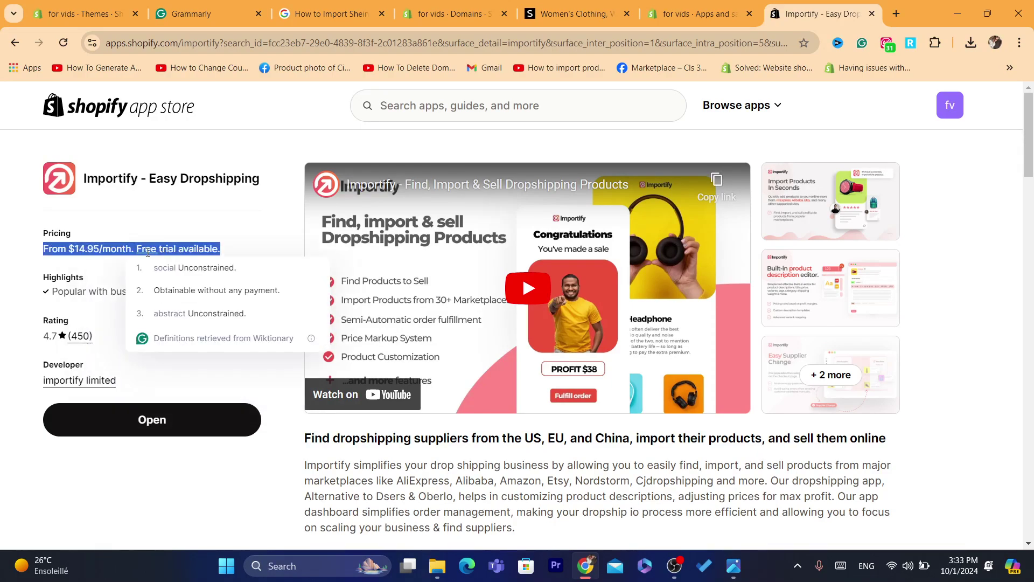
click(78, 259)
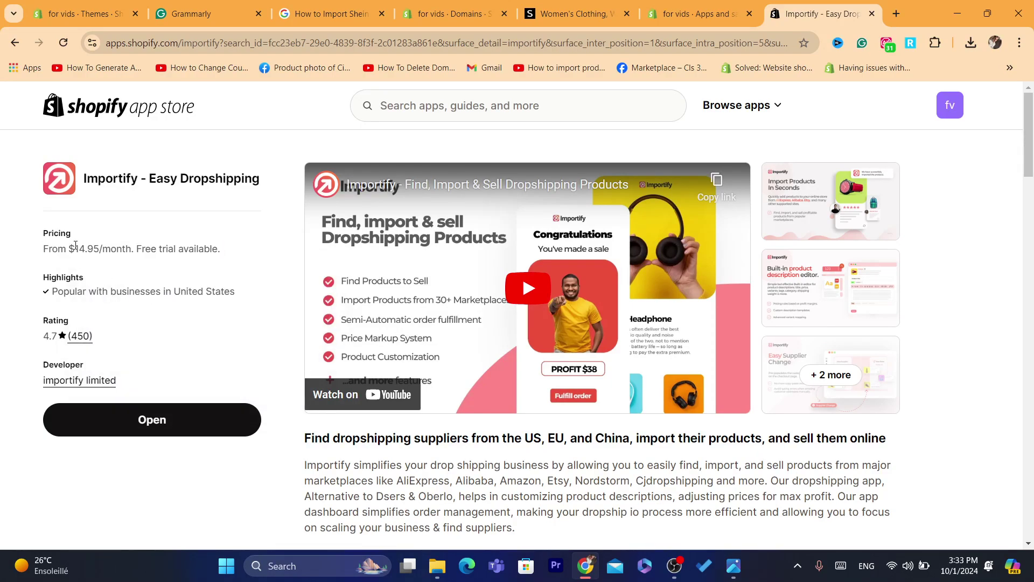
drag(81, 245, 172, 248)
triple_click(169, 248)
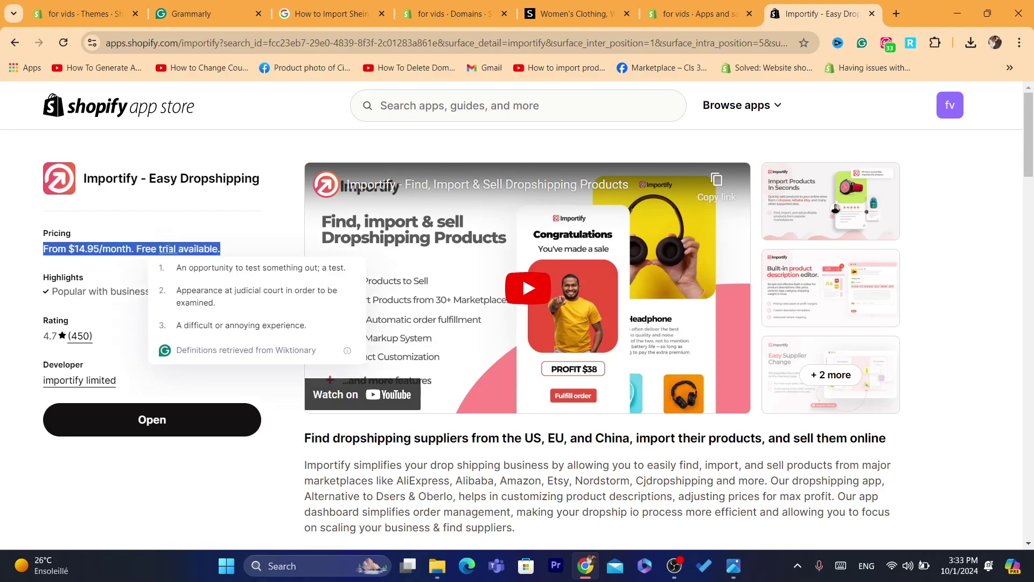
click(109, 260)
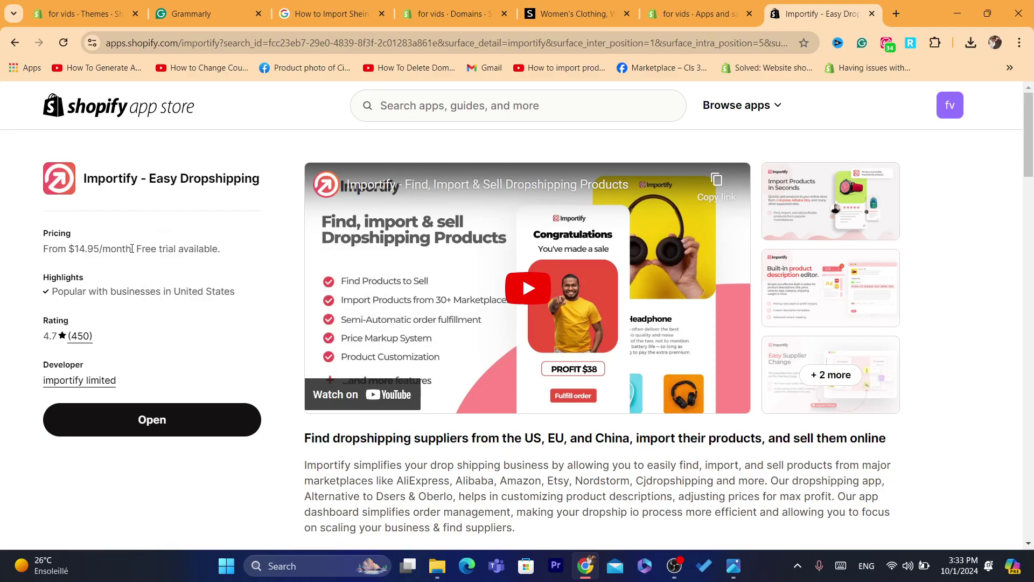
drag(132, 249, 211, 262)
click(212, 262)
double_click(160, 274)
click(113, 242)
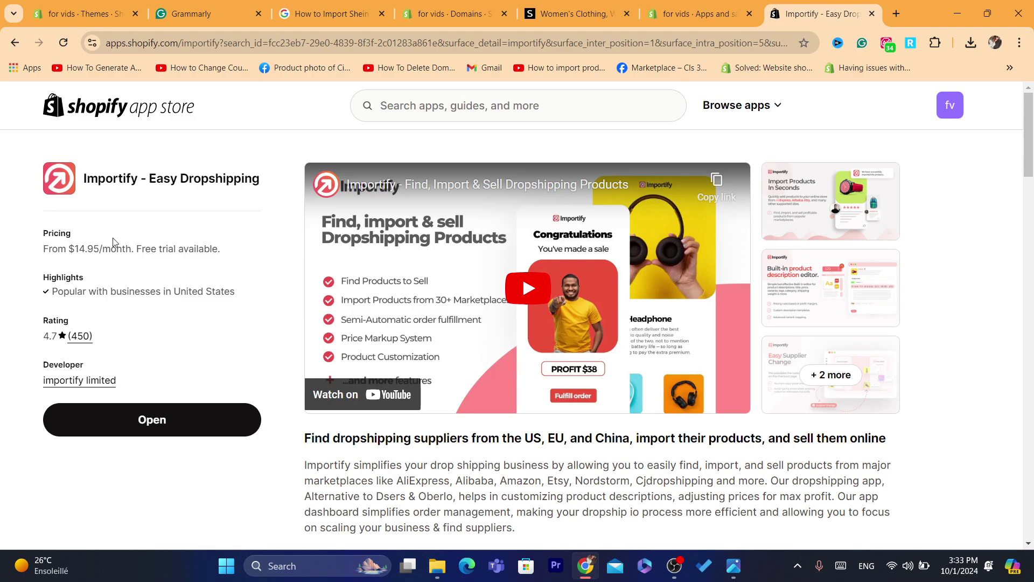
Highlight the price and free trial line on the Importify - Easy Dropshipping listing
triple_click(219, 250)
click(183, 265)
triple_click(158, 250)
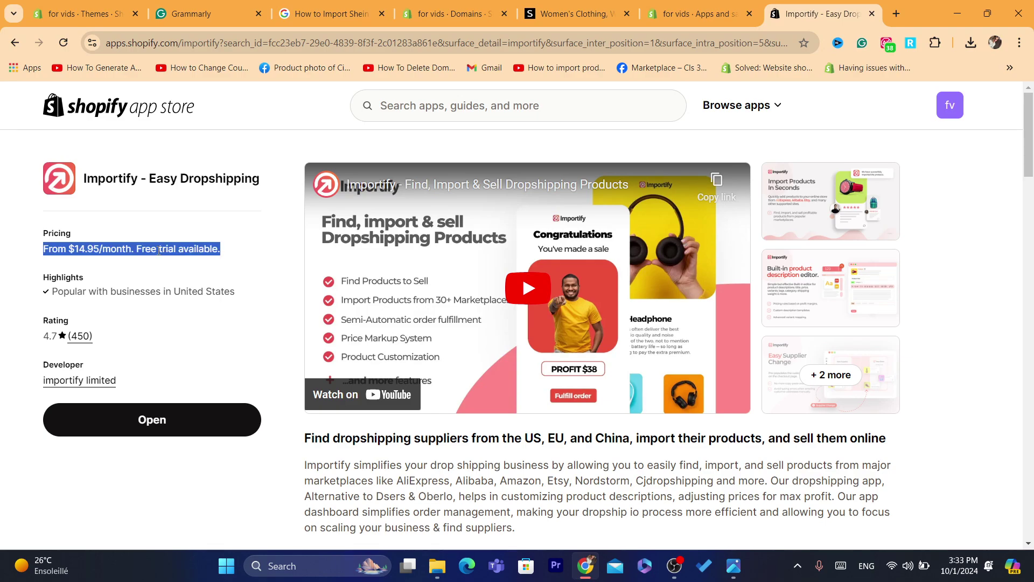
click(680, 7)
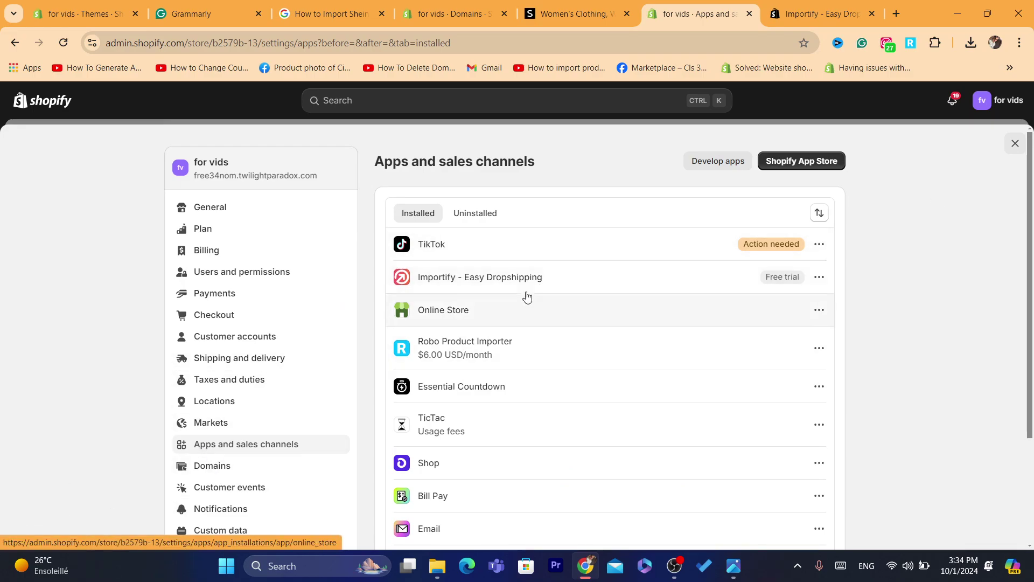
click(824, 284)
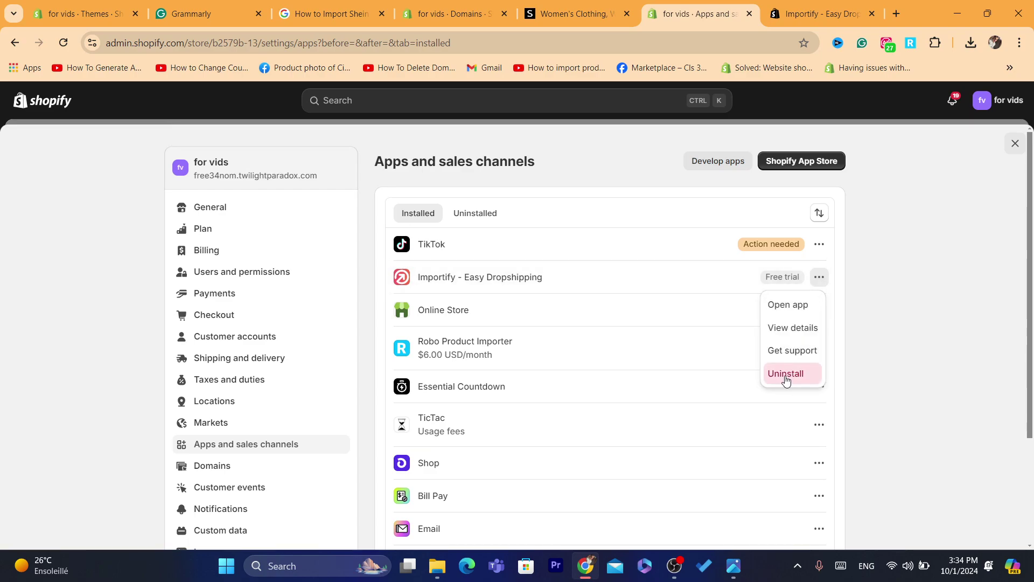
click(586, 173)
click(579, 9)
click(462, 6)
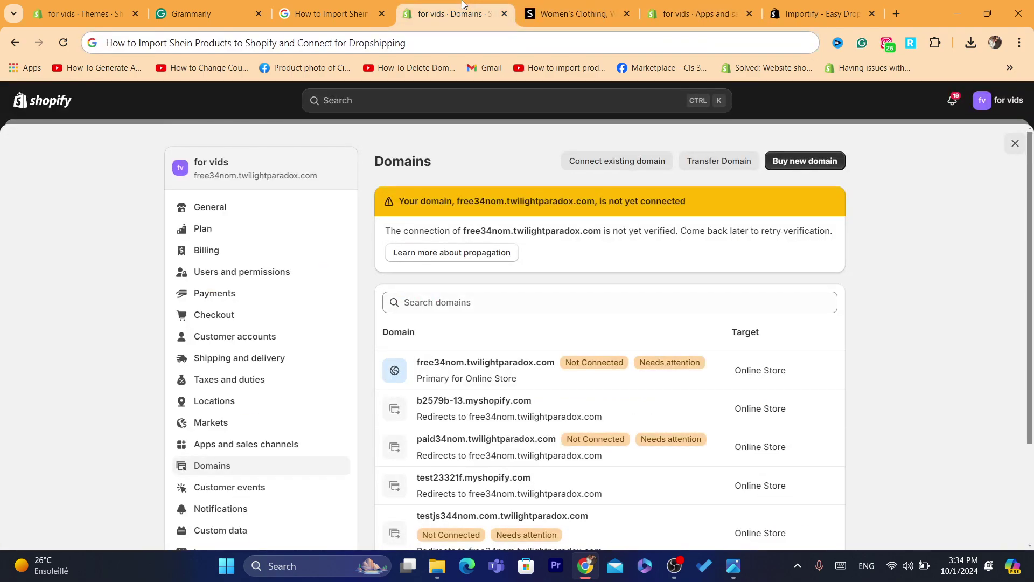
click(812, 4)
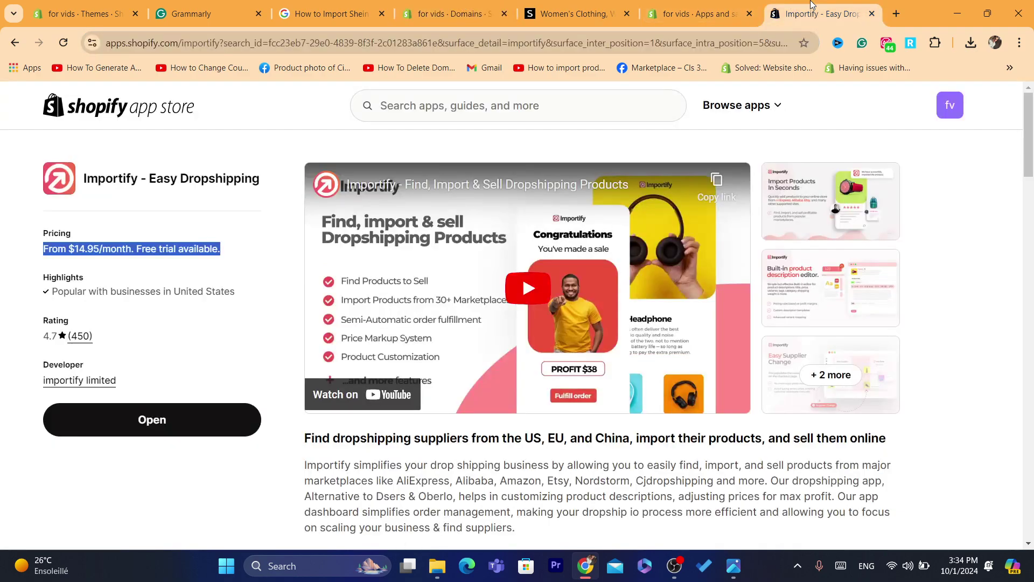
click(732, 5)
click(817, 5)
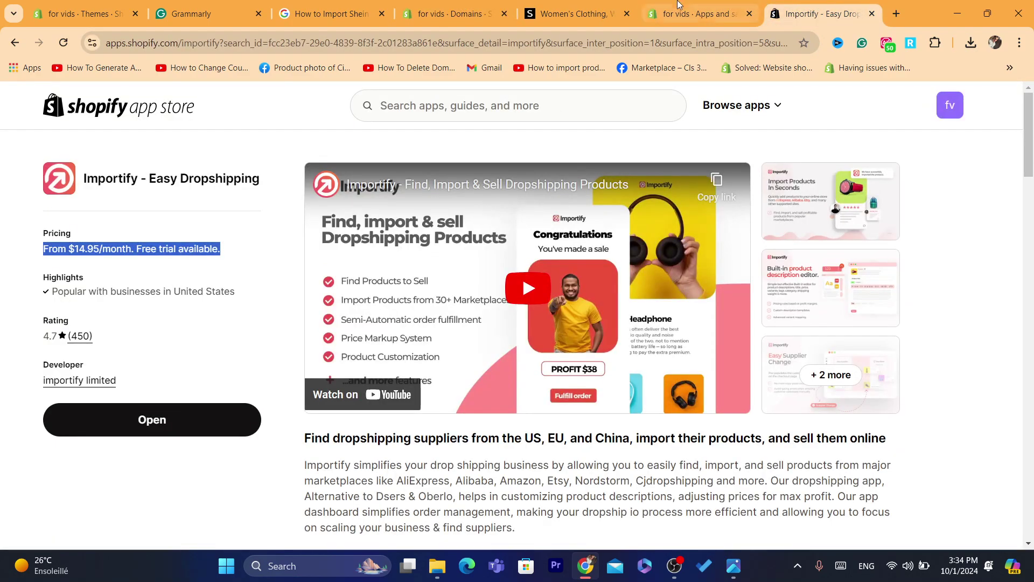
click(701, 14)
click(828, 5)
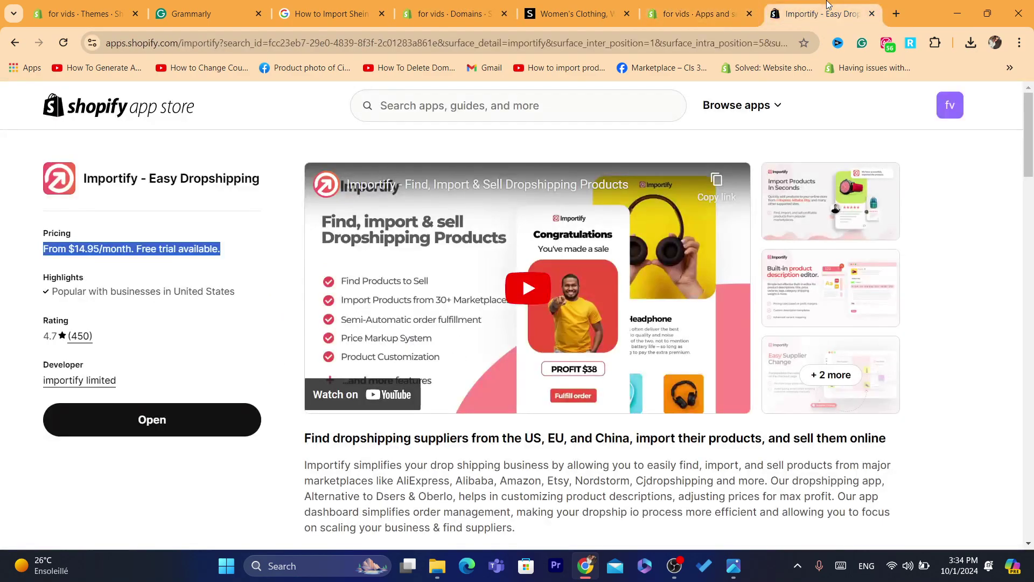
Open the Importify - Easy Dropshipping app from the store's Apps and sales channels settings
click(510, 5)
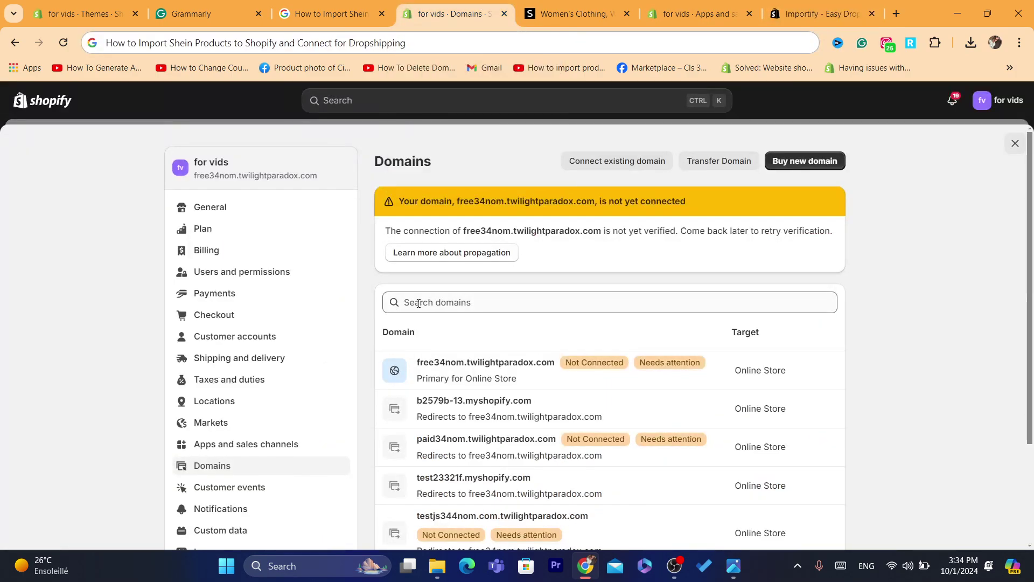
click(236, 445)
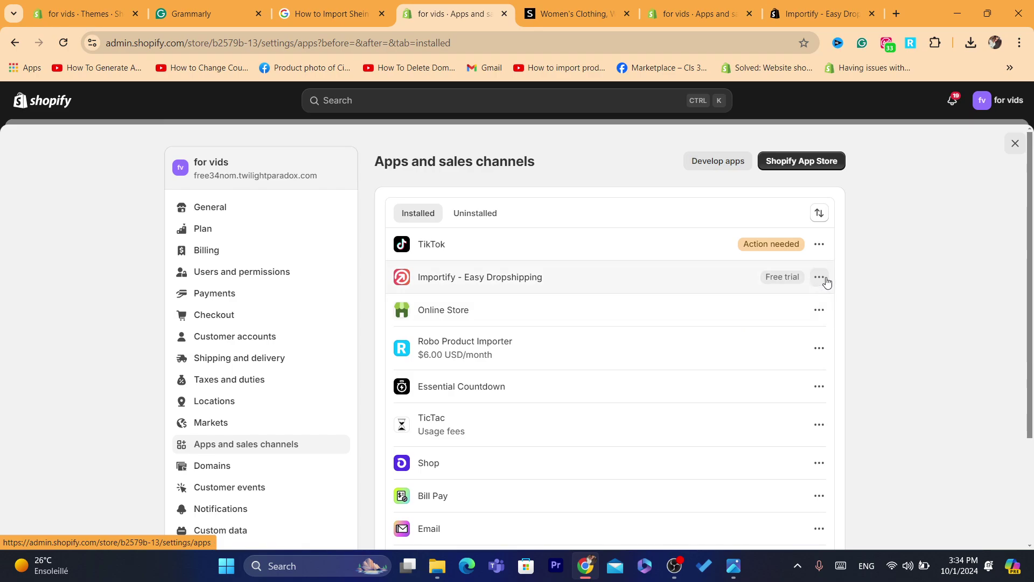
click(820, 278)
click(787, 304)
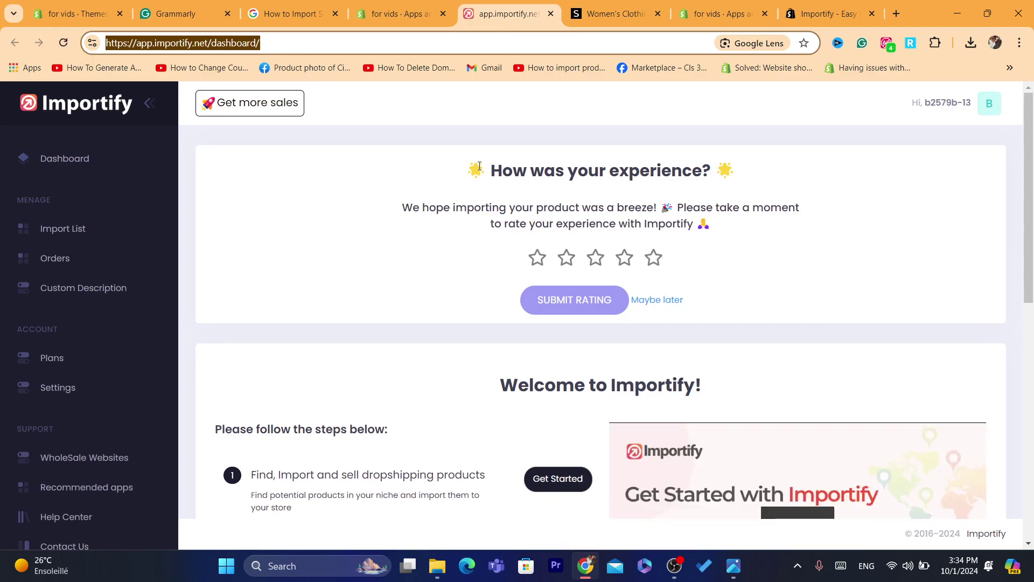
Search Google for importify extension and open the Importify - Product Importer page in the Chrome Web Store
drag(480, 167, 745, 239)
click(603, 7)
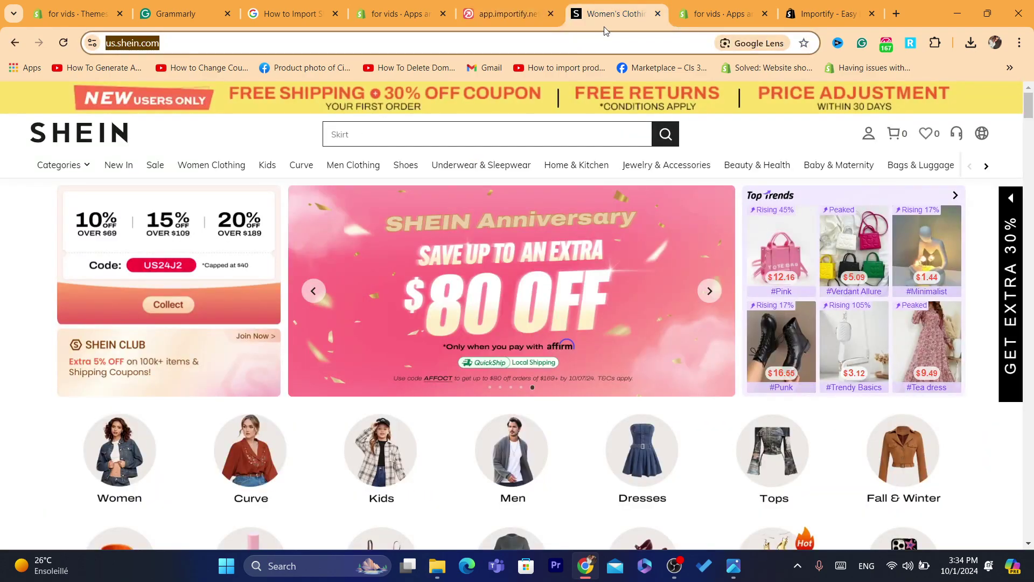
drag(722, 13, 598, 31)
click(568, 40)
text(i)
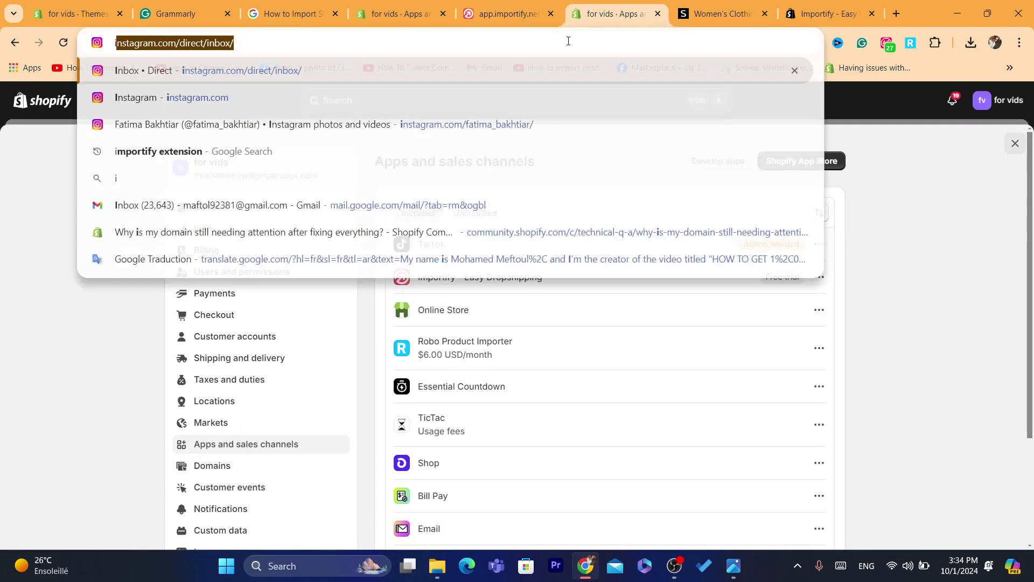
text(m)
key(Return)
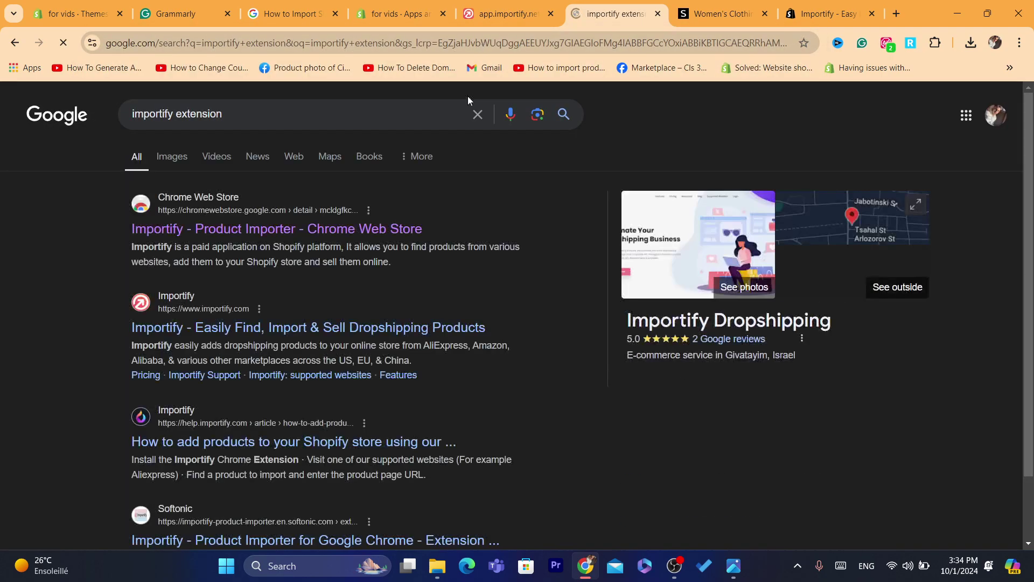
click(157, 240)
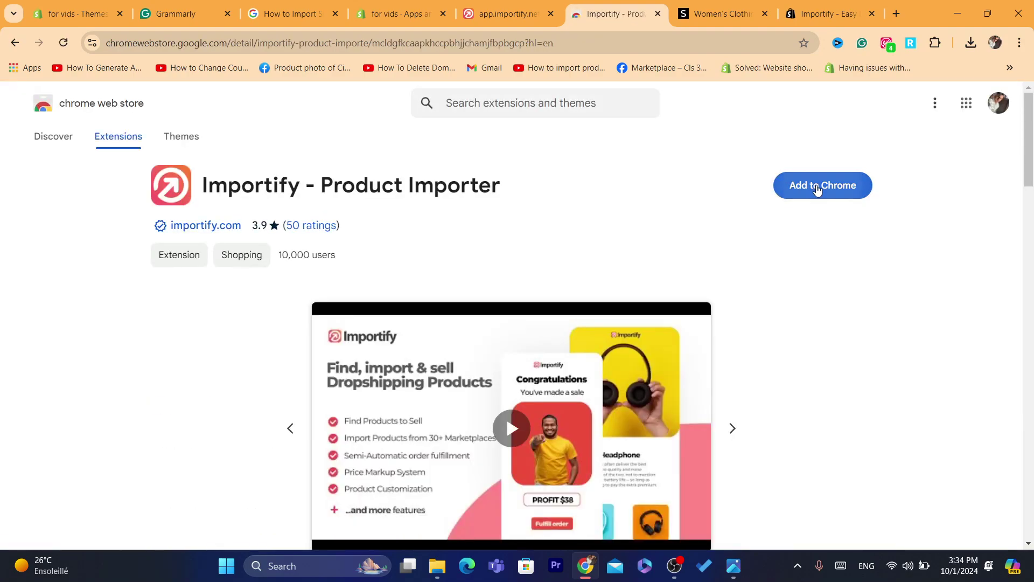
Add the Importify - Product Importer extension to Chrome and pin it for quick access
click(818, 188)
click(543, 184)
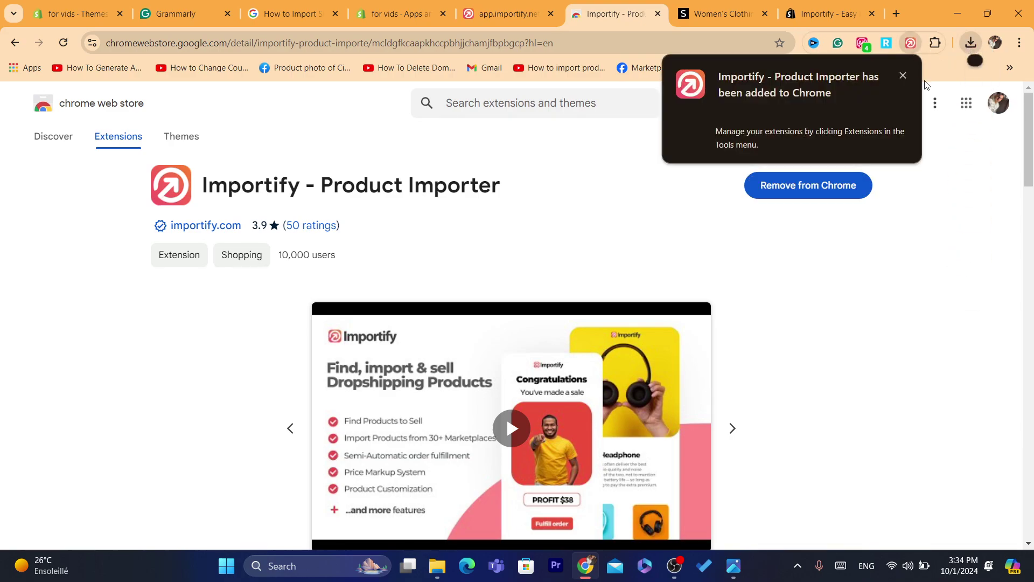
click(904, 75)
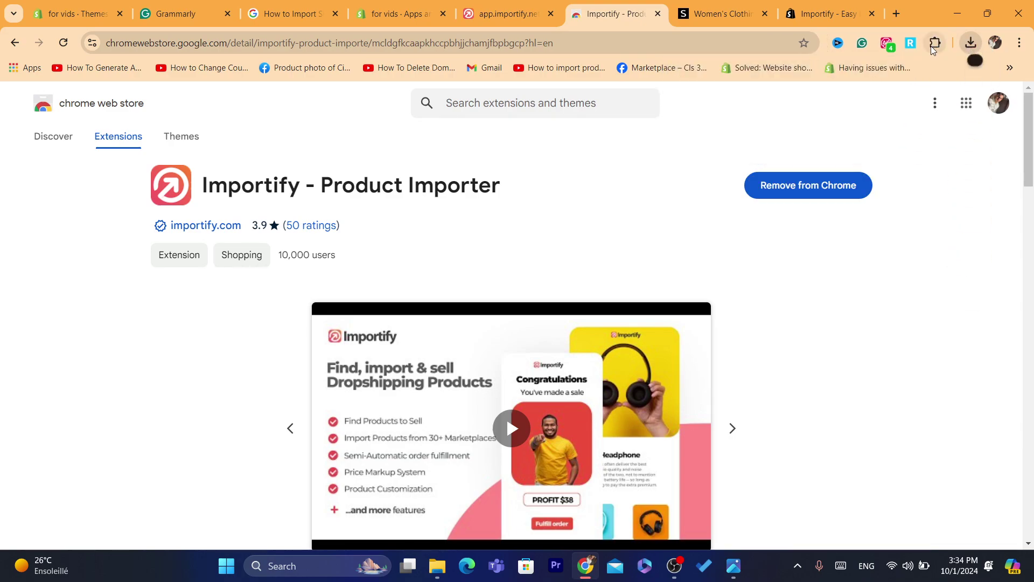
click(934, 45)
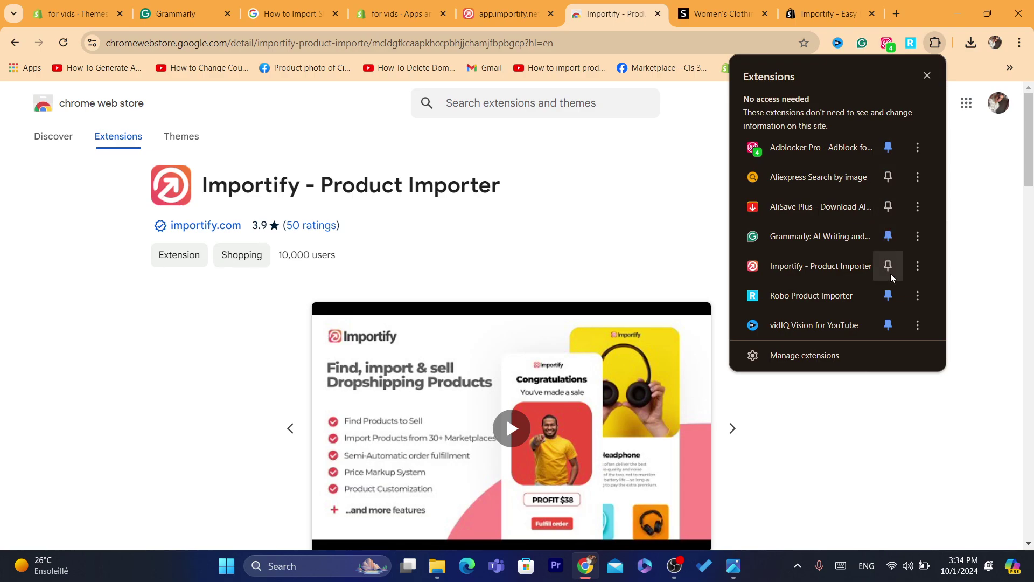
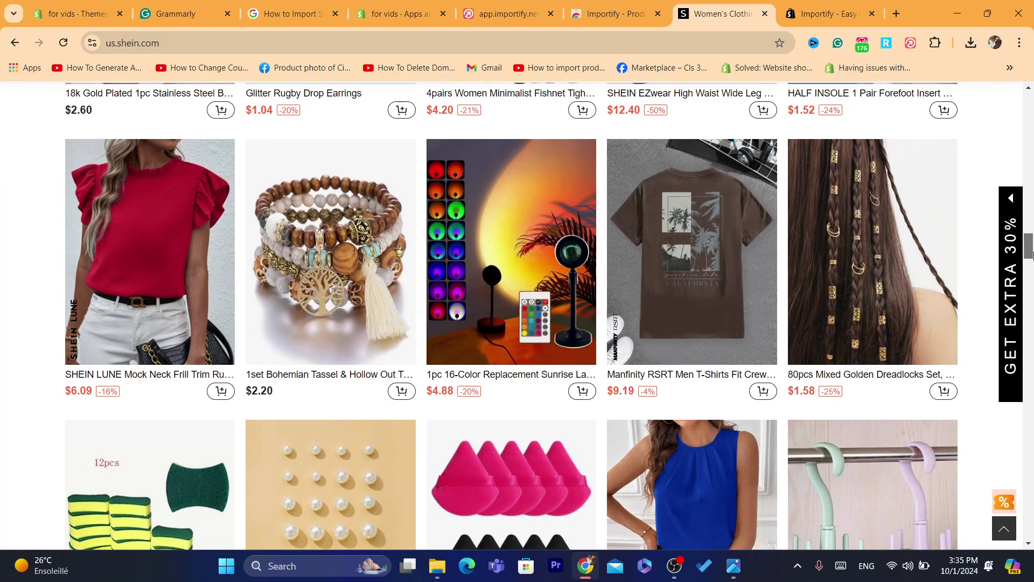
Browse the Shein home page and open the SHEIN Clasi Solid Fold Pleated Detail Sleeveless Blouse product
drag(1031, 253, 535, 152)
click(466, 135)
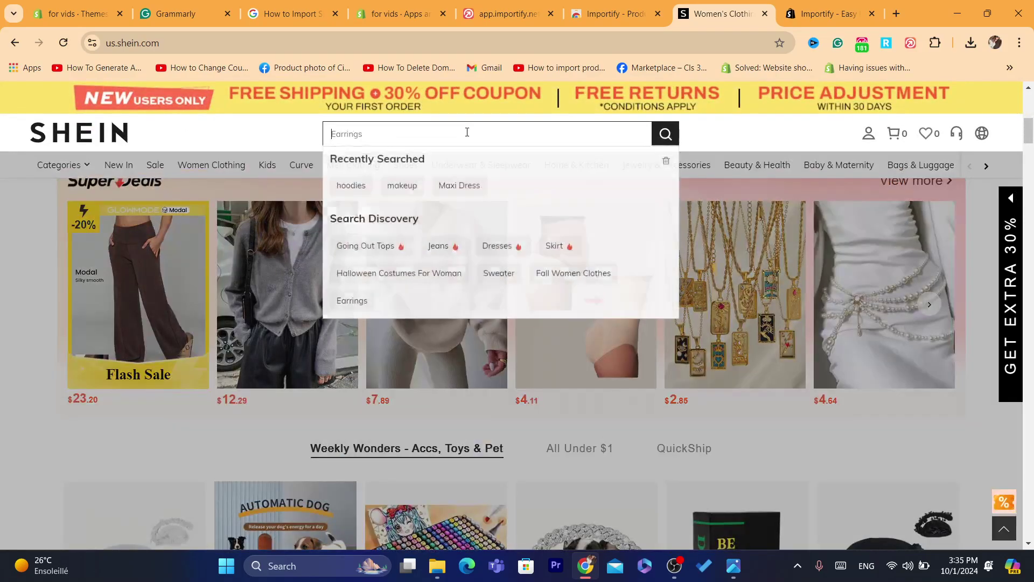
click(1, 480)
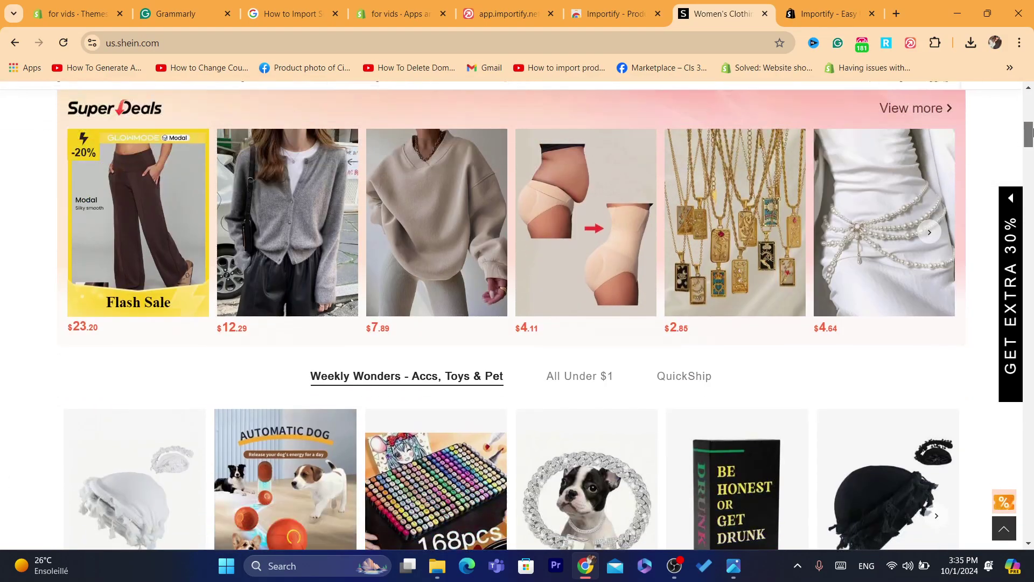
drag(1031, 128, 1032, 173)
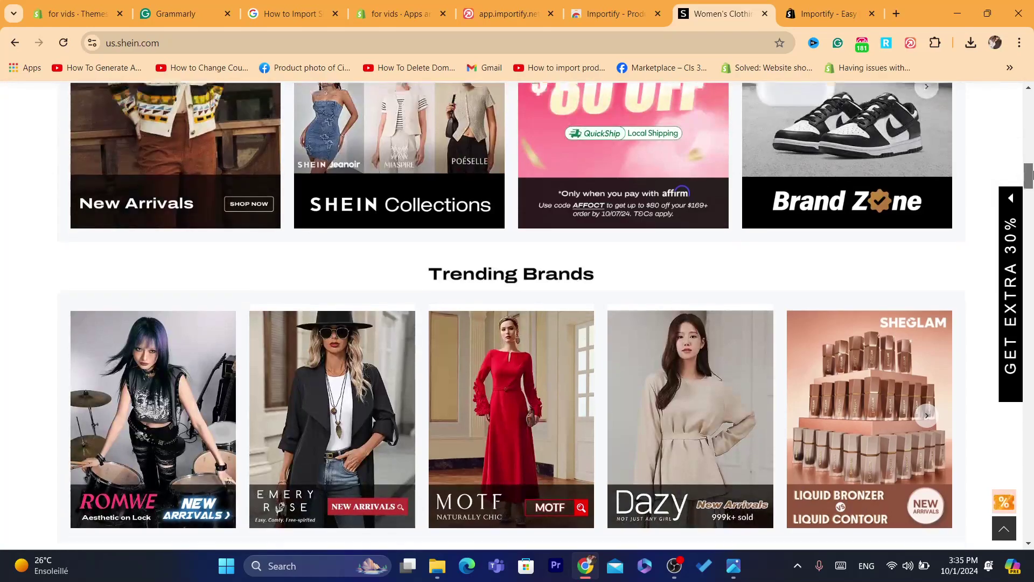
drag(1031, 173, 1031, 265)
scroll(1032, 225, down, 3)
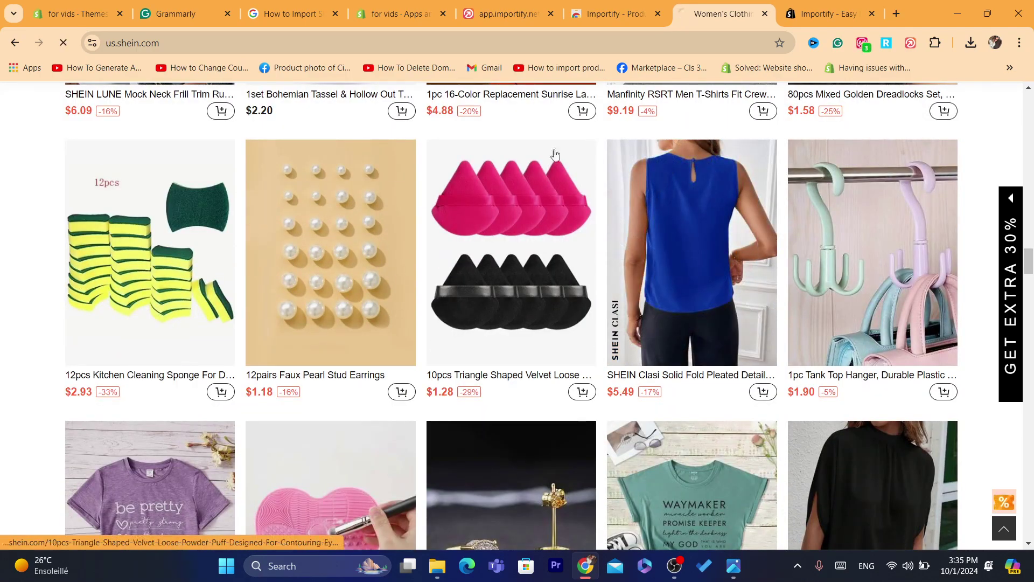
click(656, 274)
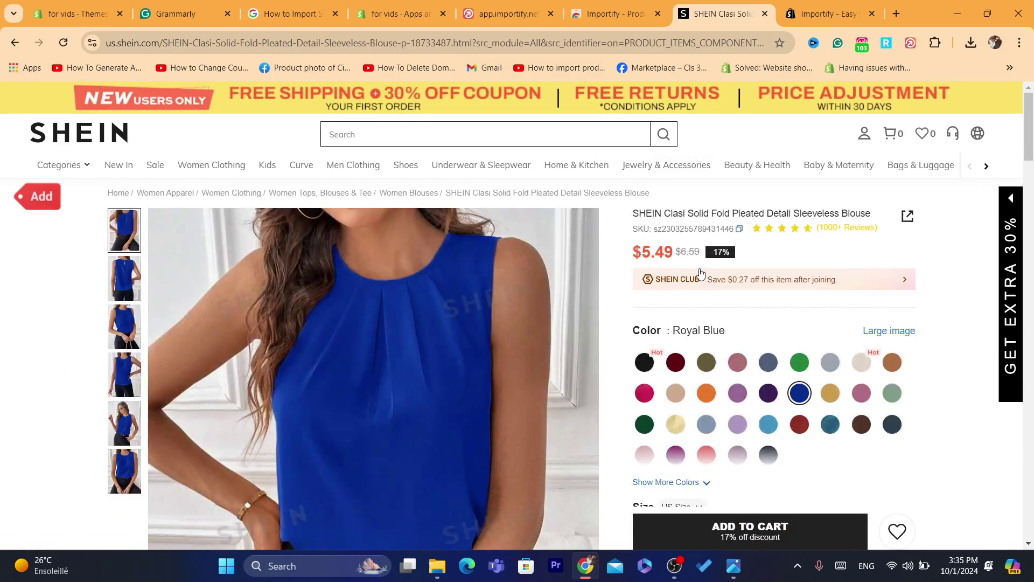
Look over the blouse's product page and start importing it with the Importify extension
scroll(1032, 146, down, 2)
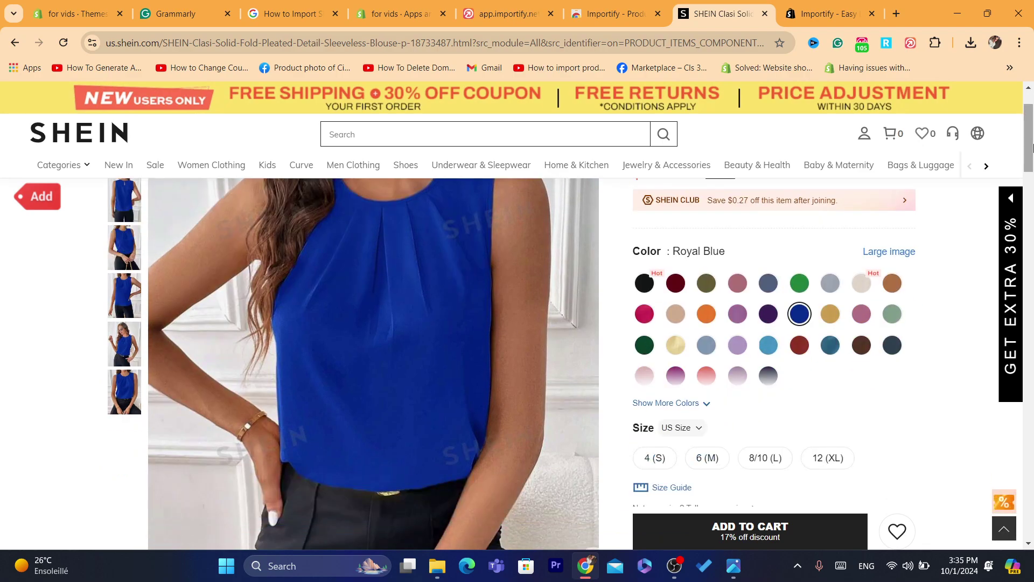
scroll(809, 188, down, 1)
scroll(700, 210, up, 3)
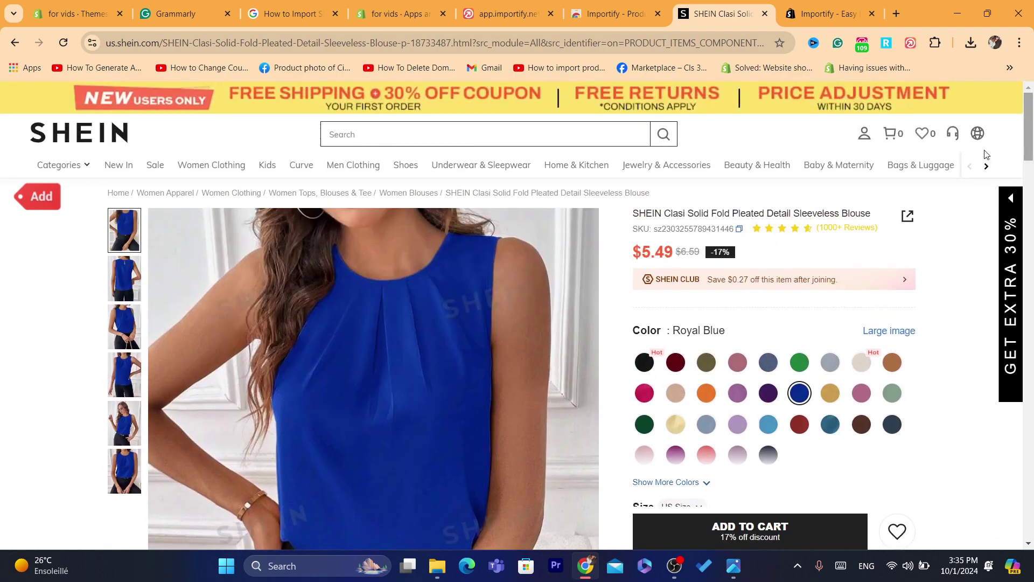
double_click(749, 214)
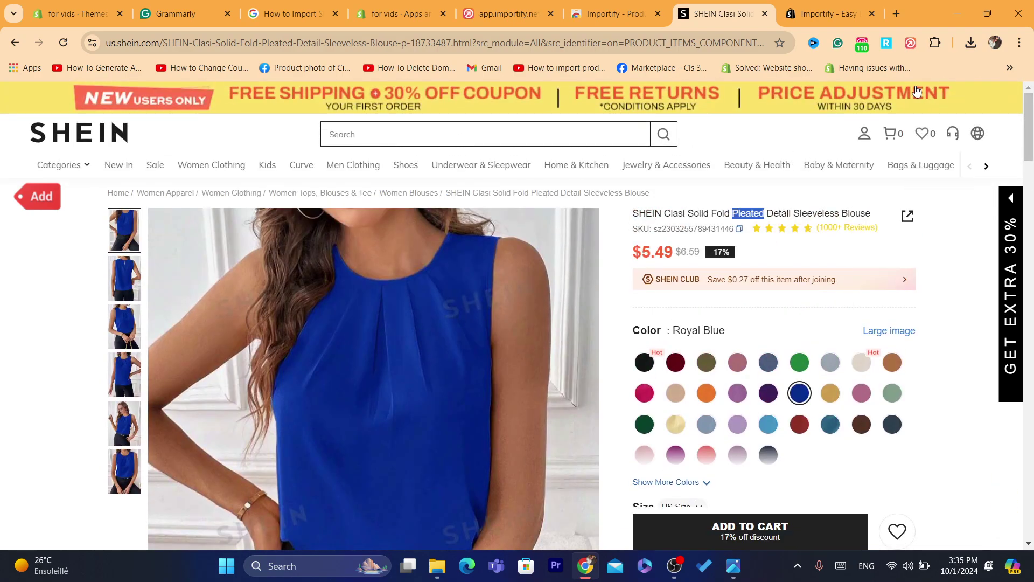
click(910, 46)
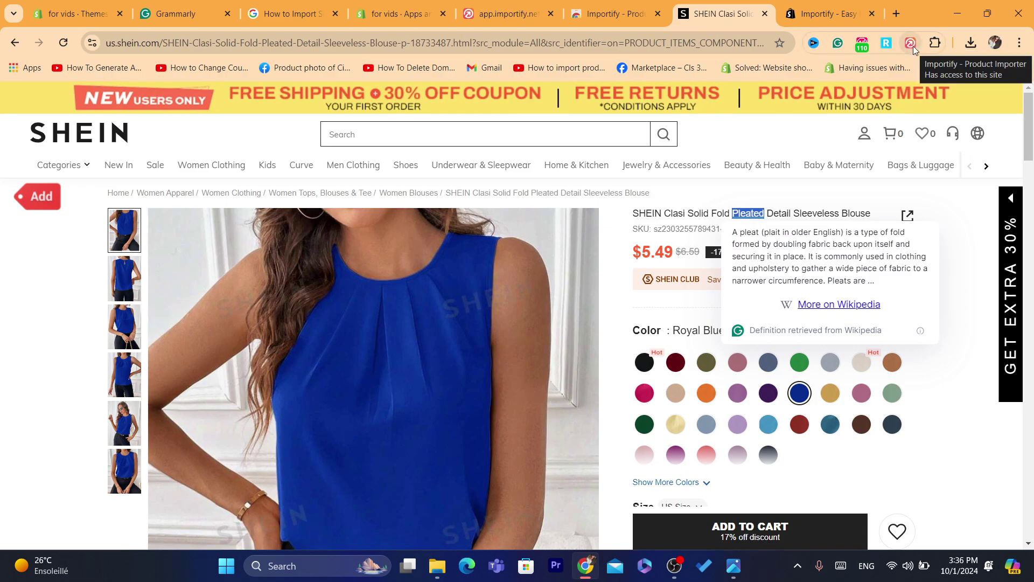
click(911, 47)
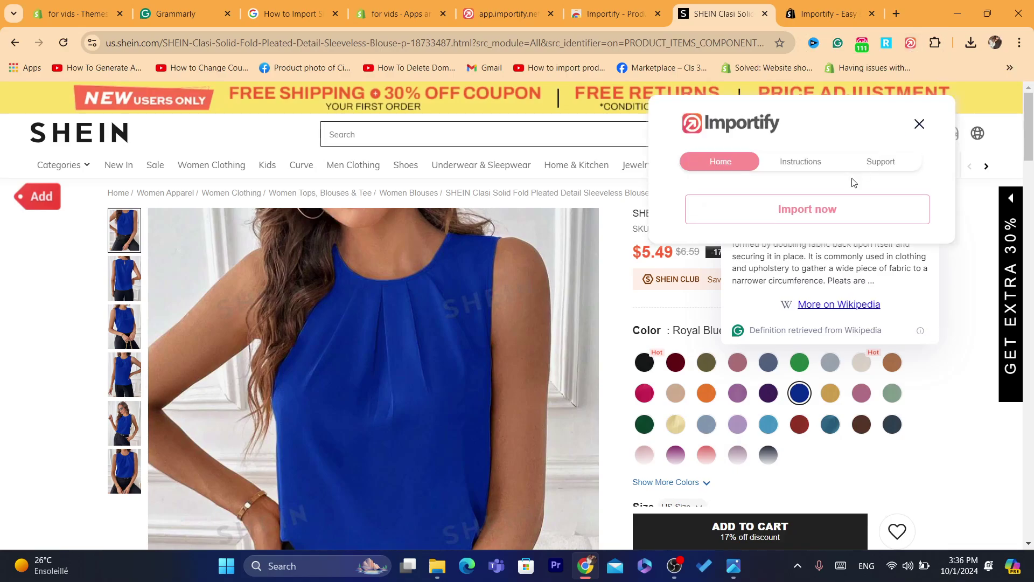
click(815, 208)
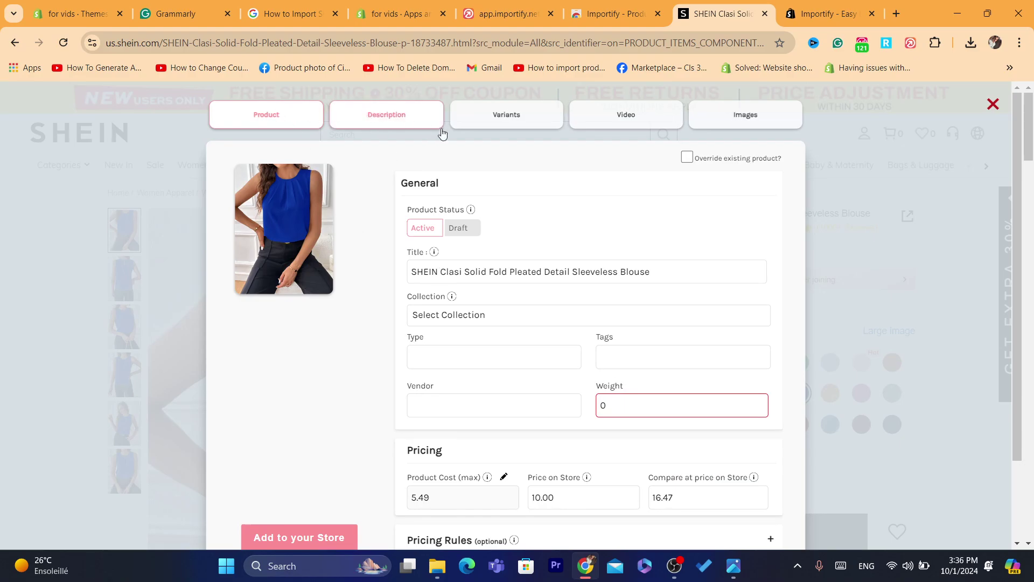
Review the blouse's description, images and pricing in the import form and add the product to the store
click(396, 127)
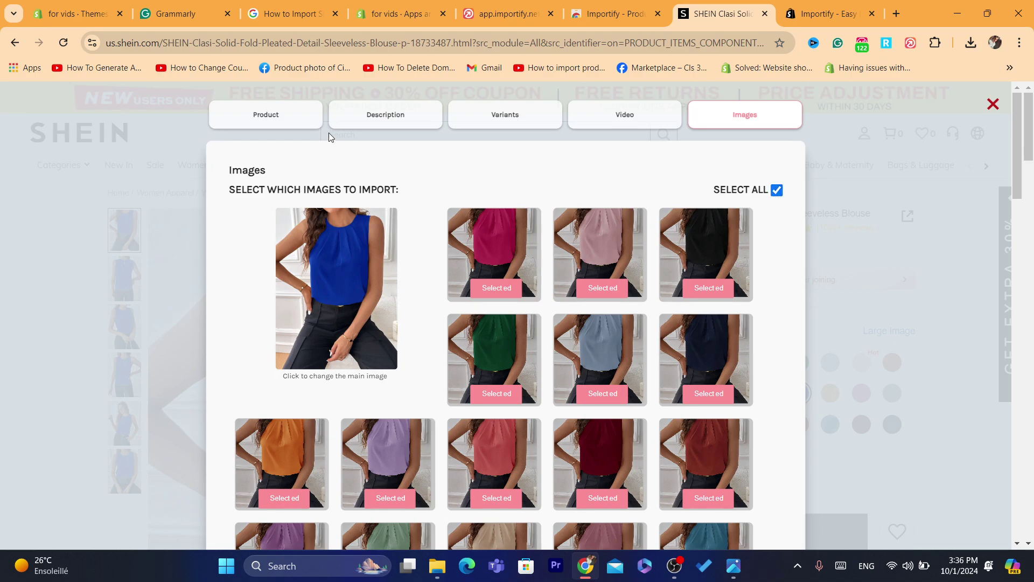
click(266, 115)
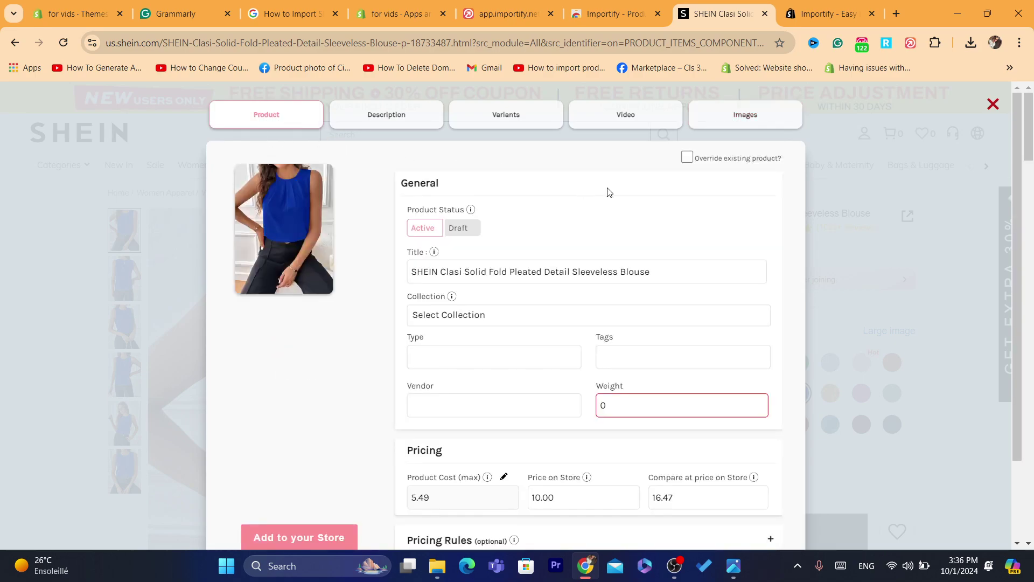
scroll(666, 214, down, 2)
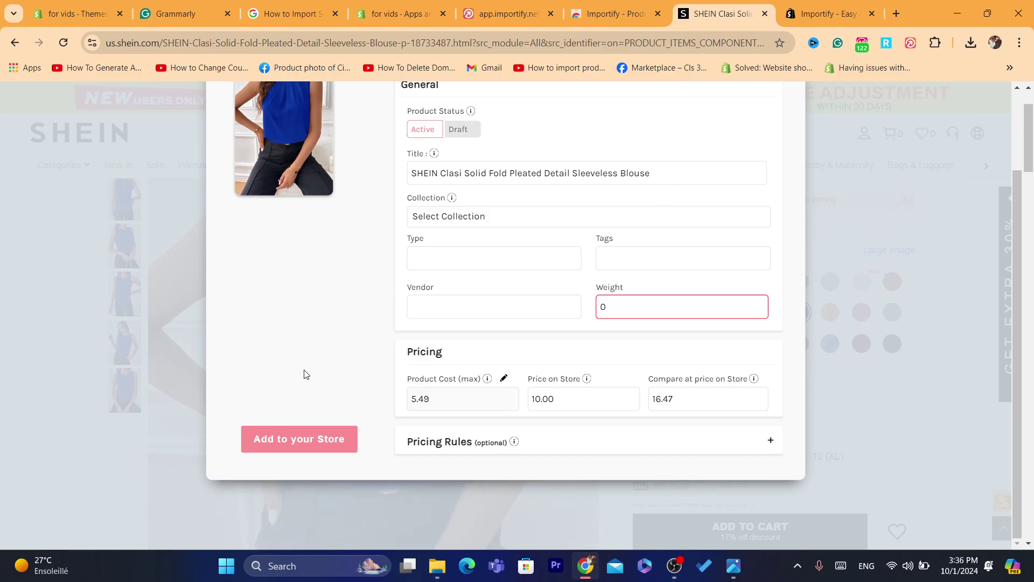
click(554, 407)
click(449, 402)
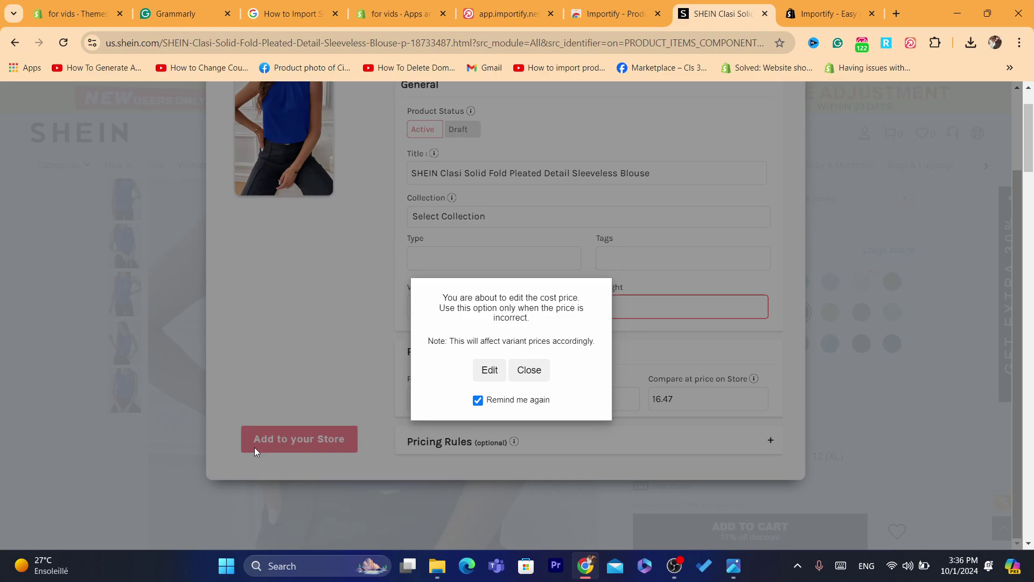
click(523, 371)
click(298, 438)
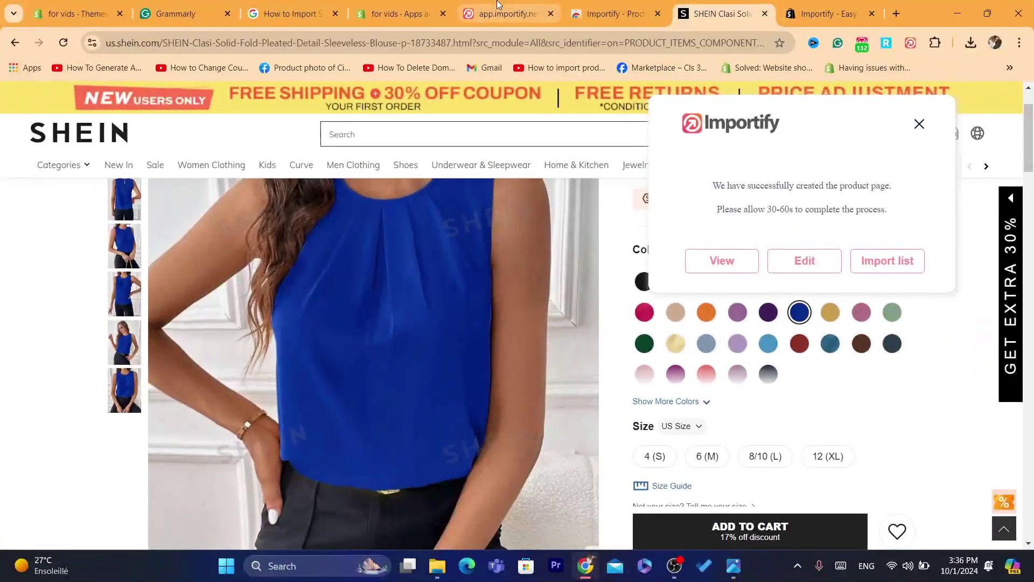
Open the Shopify store's product list and view the imported SHEIN Clasi Solid Fold Pleated Detail Sleeveless Blouse on the online store
click(410, 7)
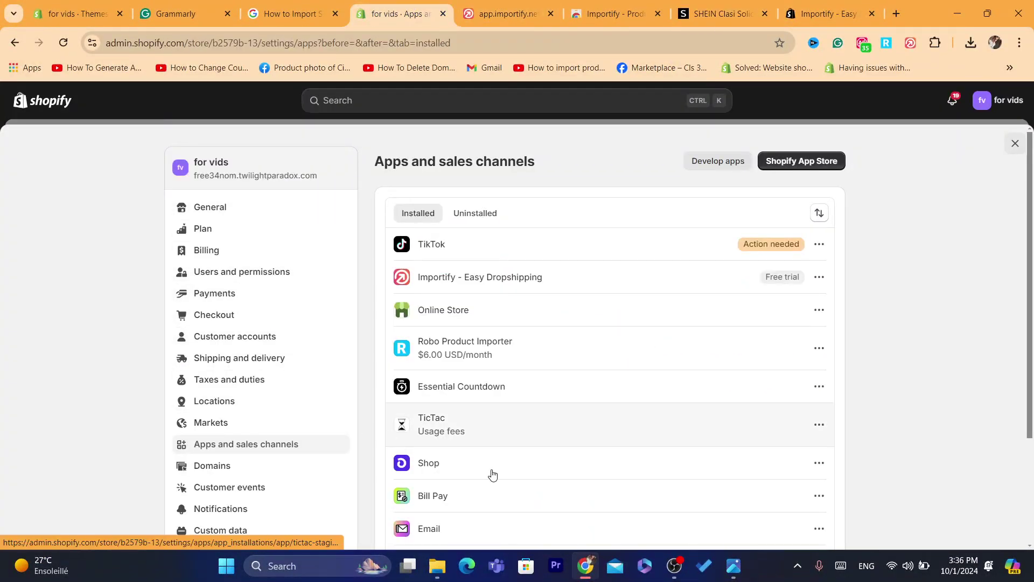
click(674, 566)
click(674, 566)
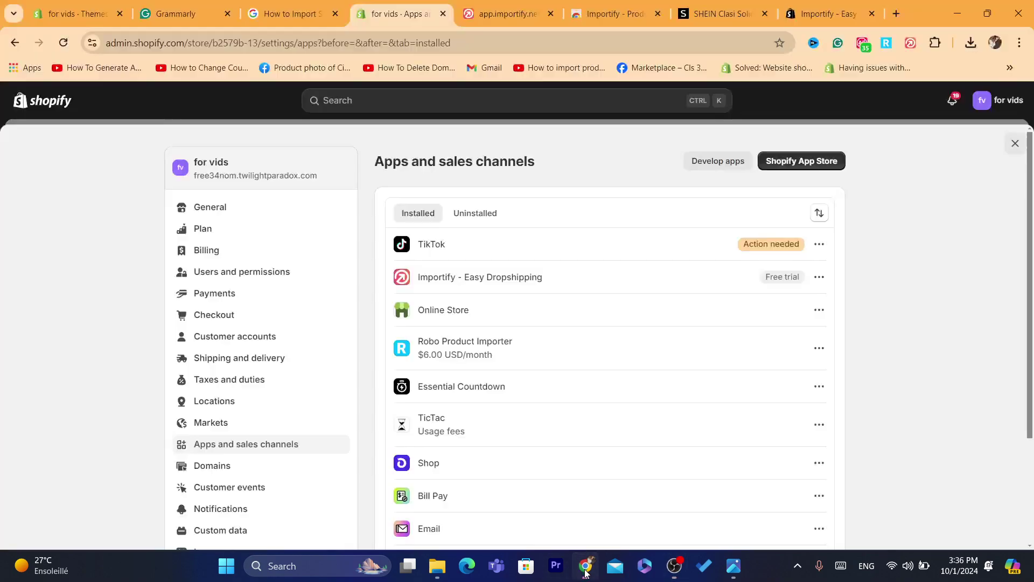
double_click(1015, 143)
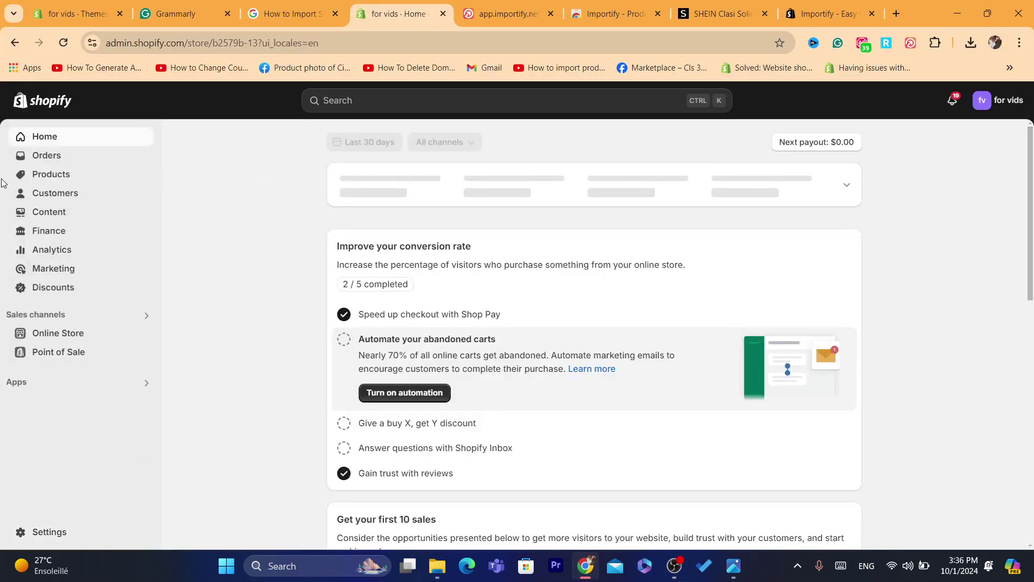
click(40, 174)
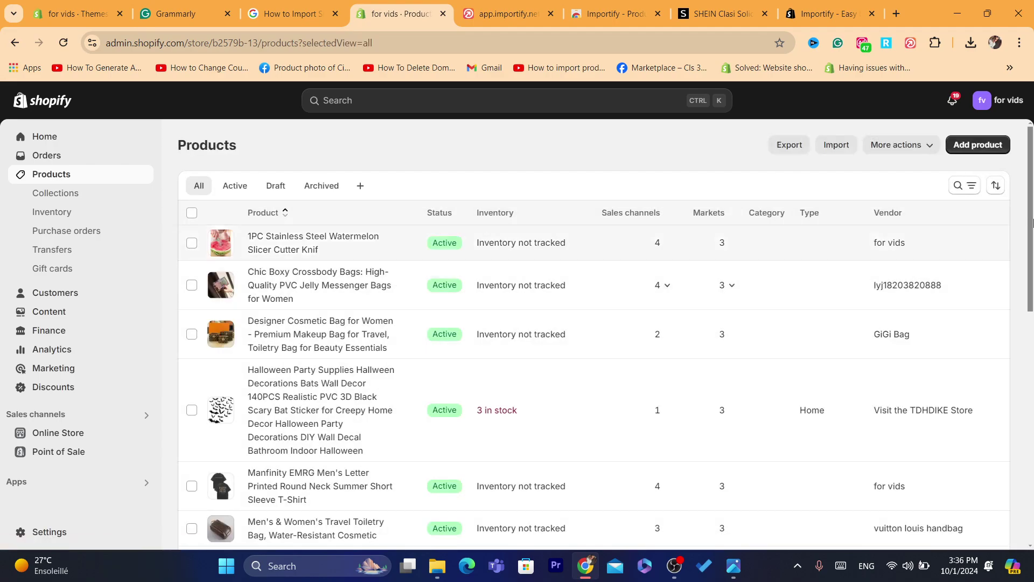
scroll(650, 468, down, 7)
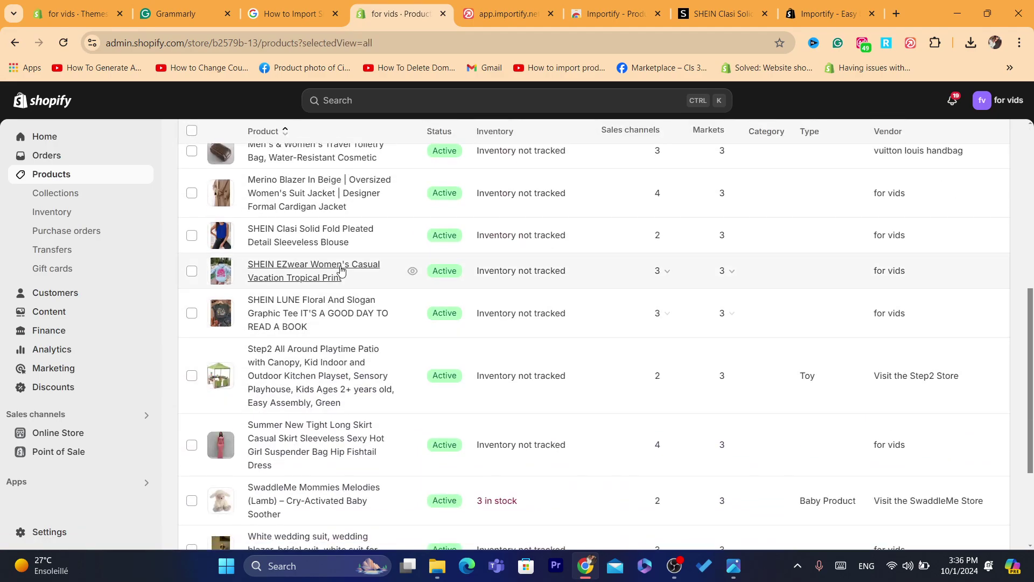
click(413, 237)
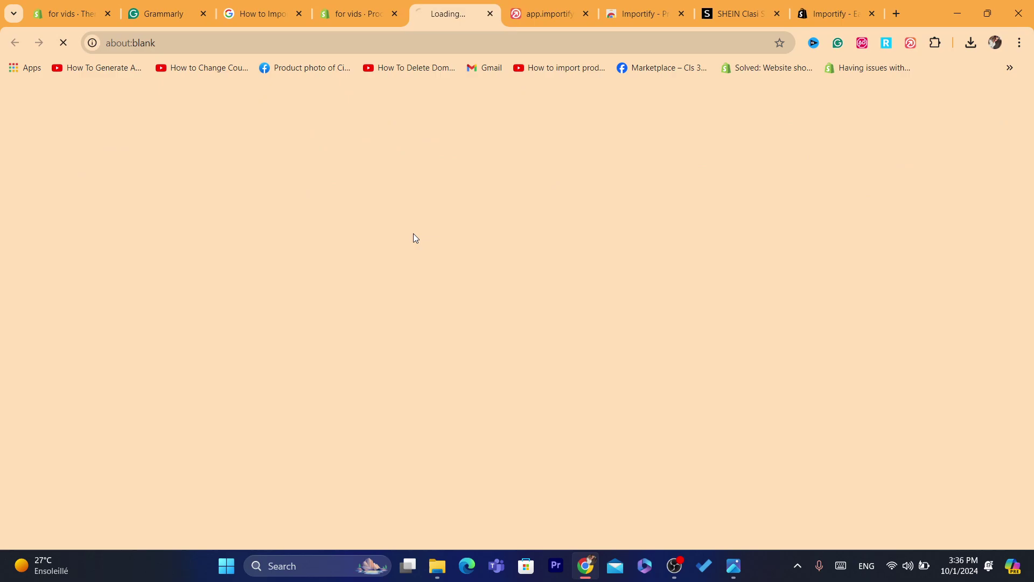
click(429, 39)
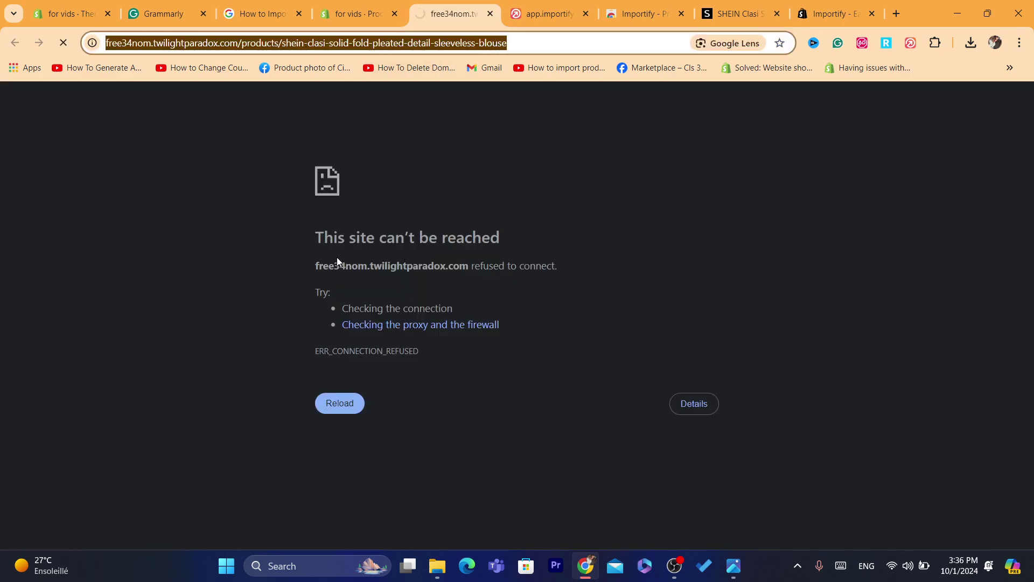
drag(321, 254, 571, 273)
click(571, 273)
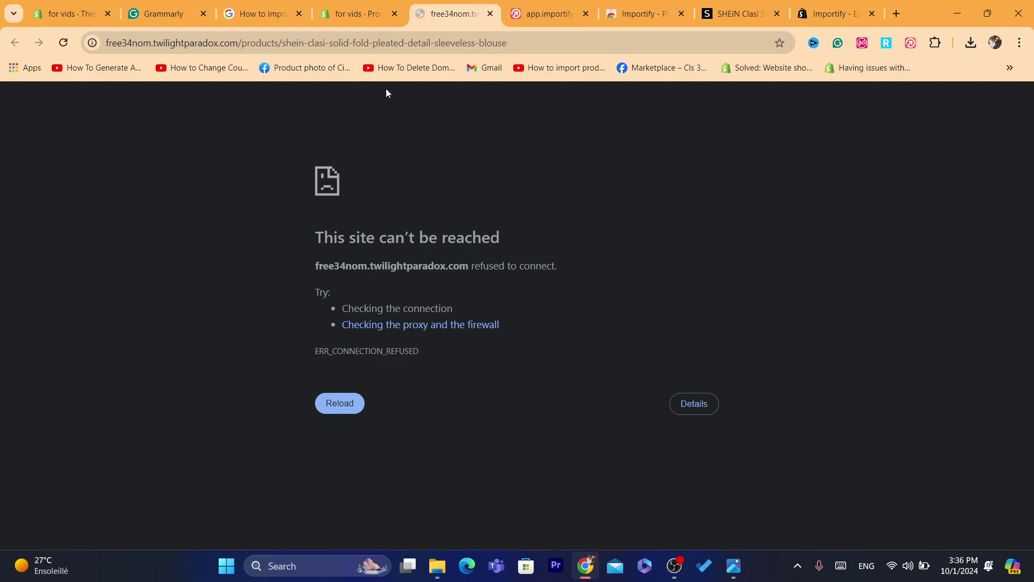
click(365, 8)
click(413, 4)
drag(309, 226, 564, 250)
click(563, 250)
Change the domain type of test23321f.myshopify.com to Primary domain in the store's domain settings
click(357, 5)
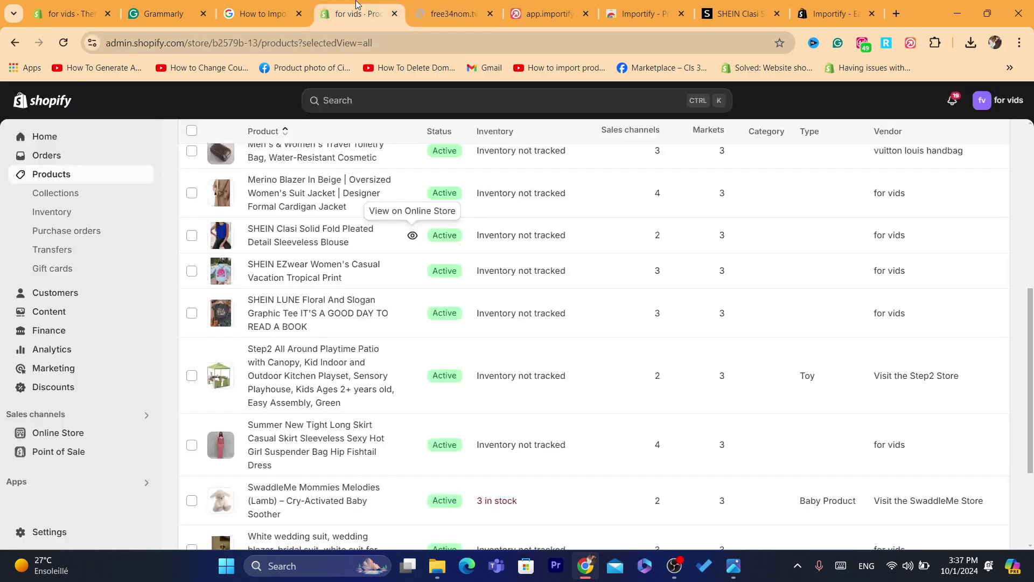
click(49, 531)
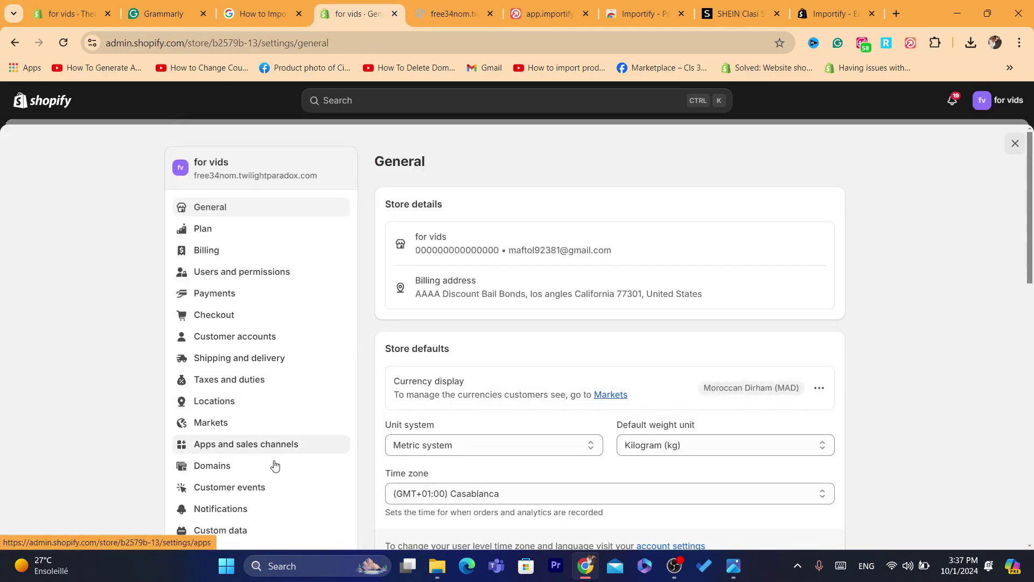
click(218, 452)
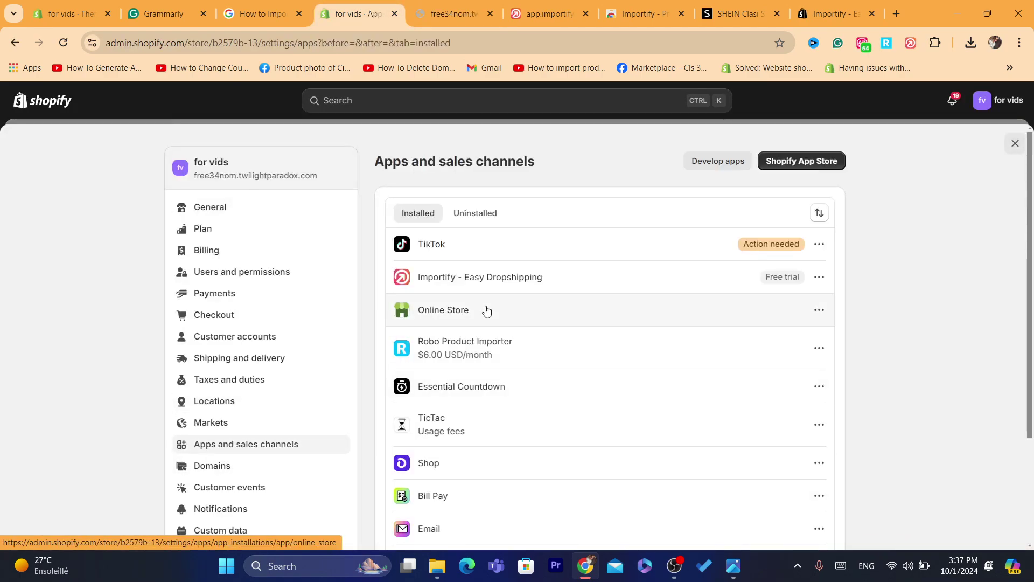
click(211, 464)
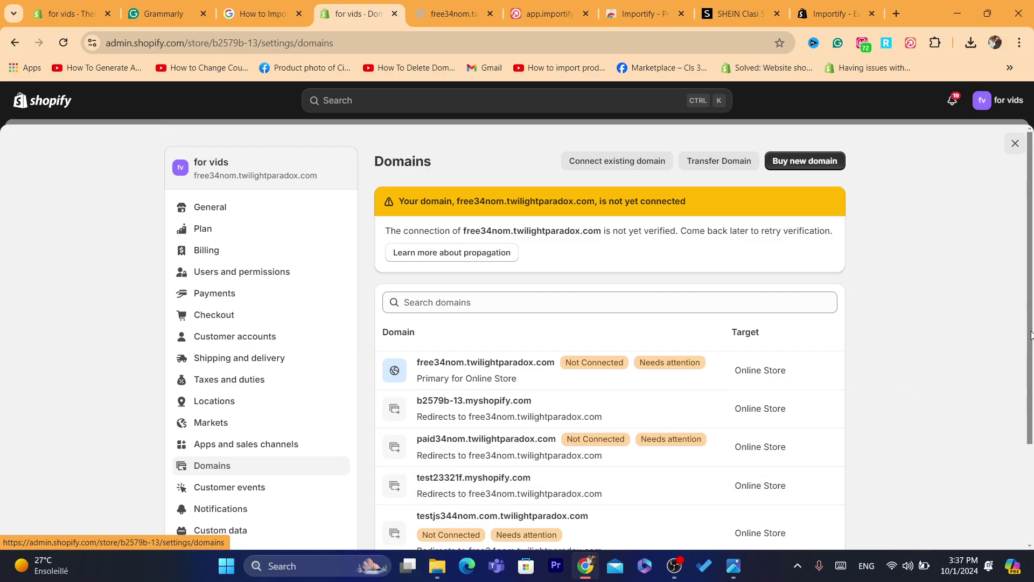
scroll(618, 456, down, 2)
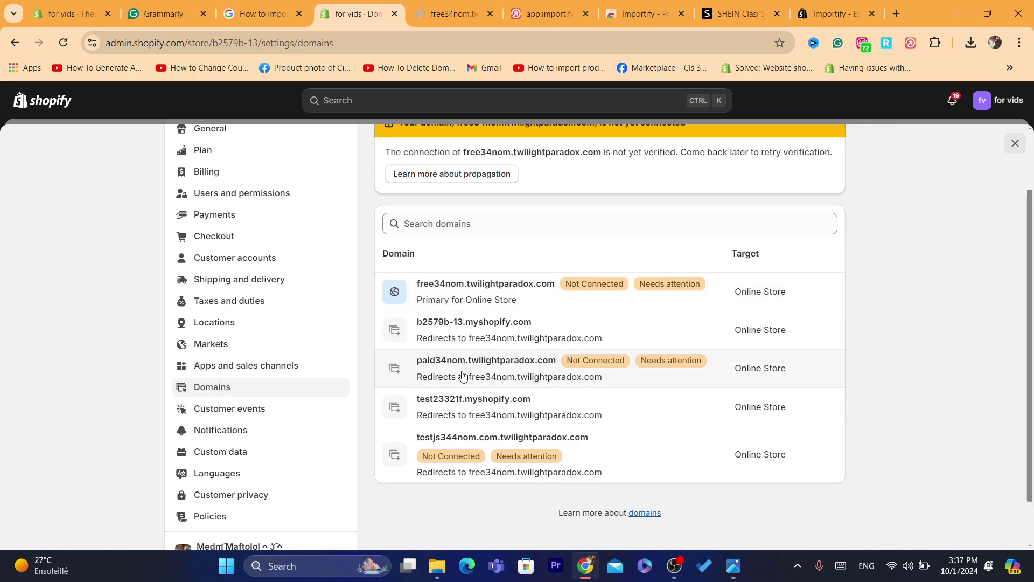
click(464, 420)
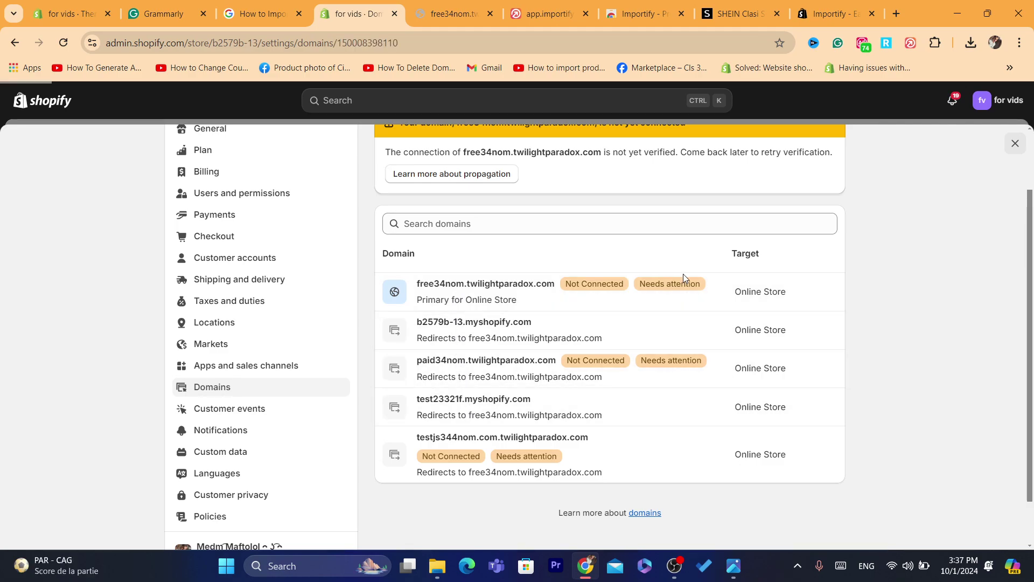
click(792, 281)
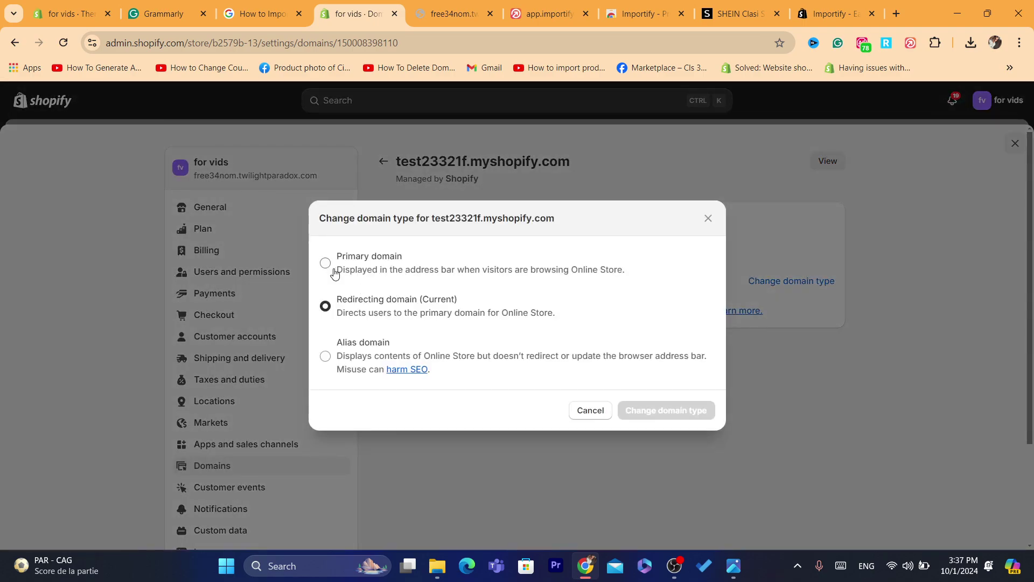
click(334, 274)
click(672, 413)
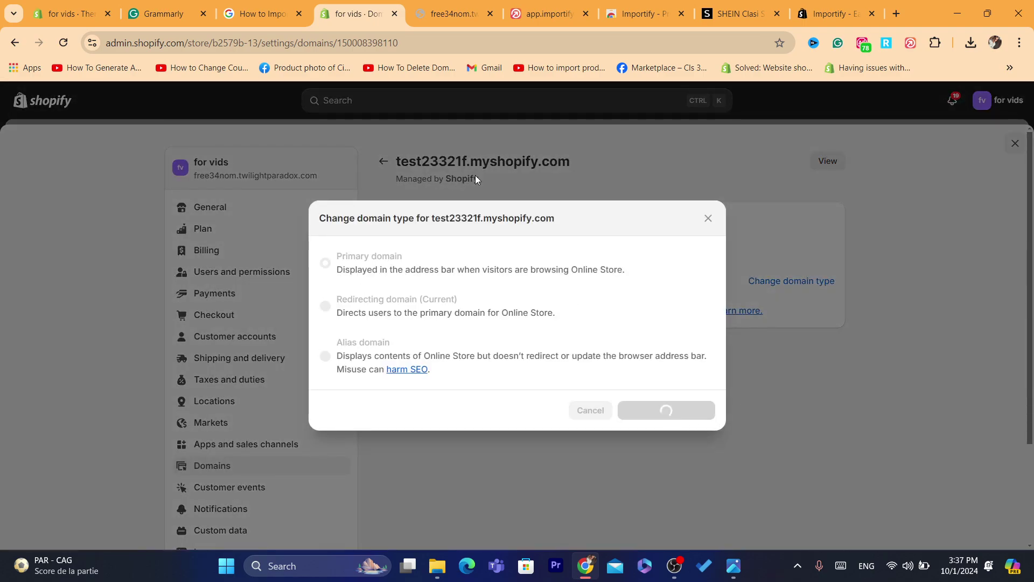
Reload the blouse page that could not be reached and return to the domain settings
key(ctrl+Tab)
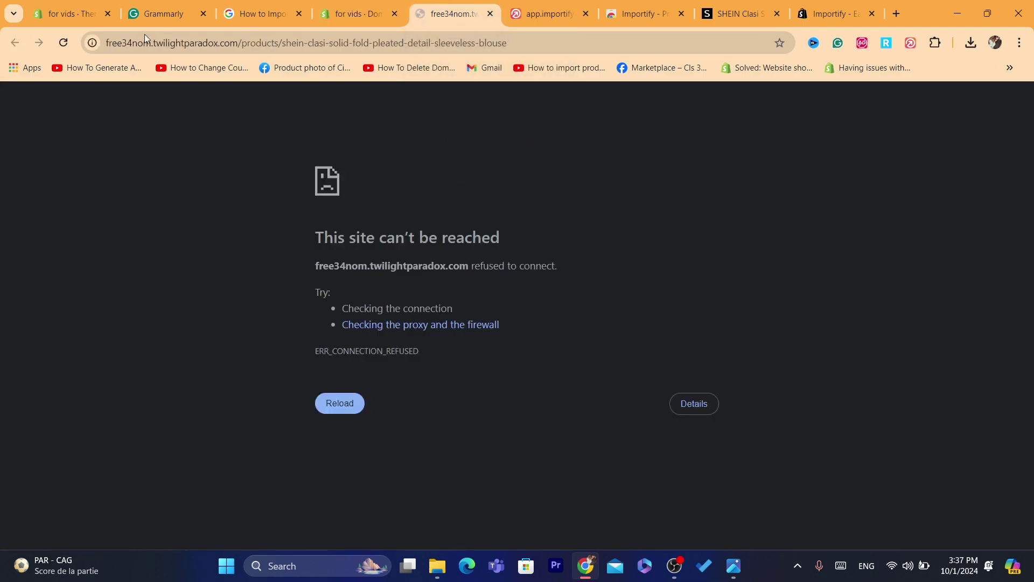
click(63, 43)
drag(462, 43, 464, 46)
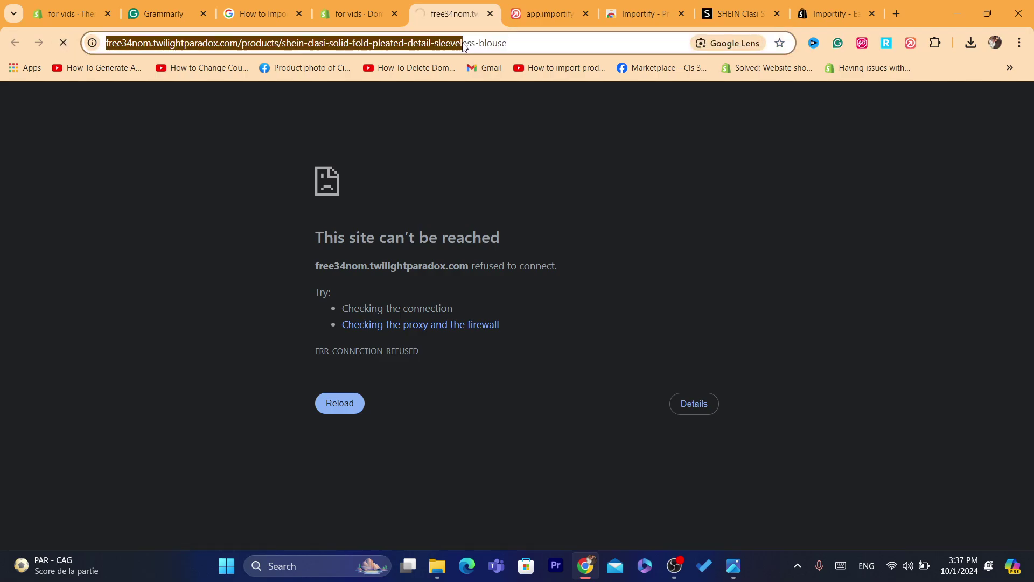
click(375, 4)
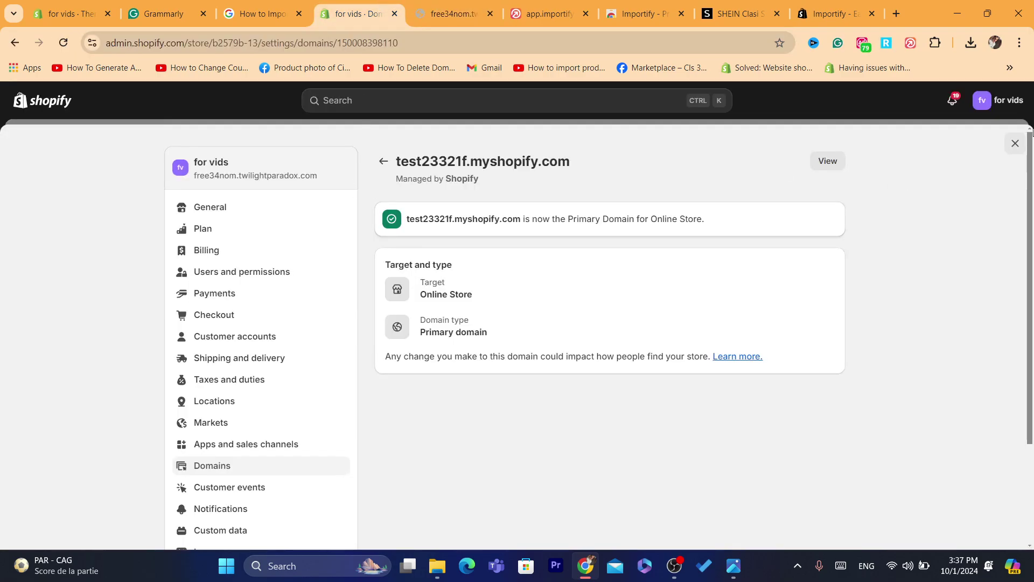
Leave the settings, view the SHEIN Clasi blouse on the online store from the product list, and close the unreachable page
click(1015, 143)
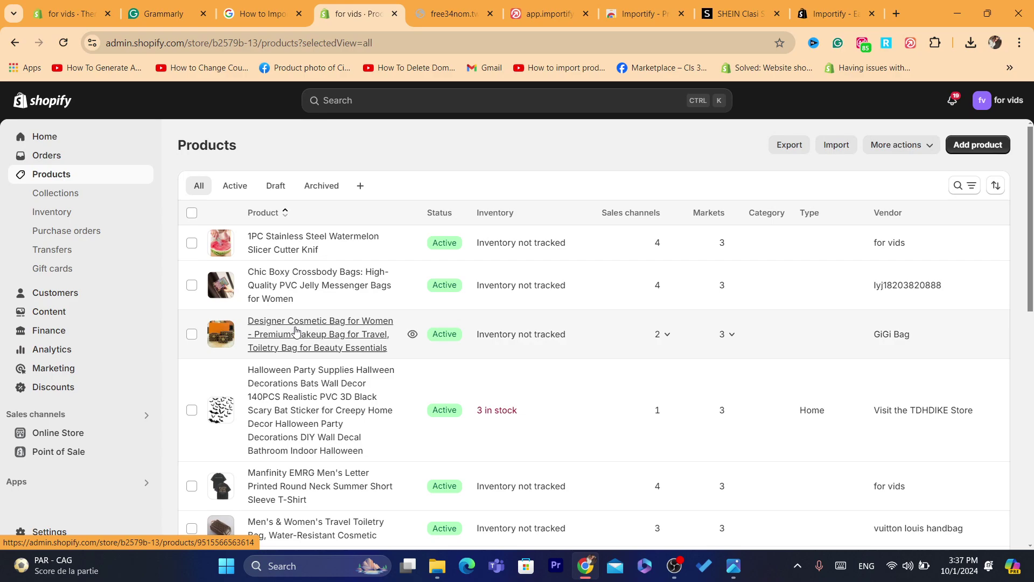
drag(1031, 264, 1032, 418)
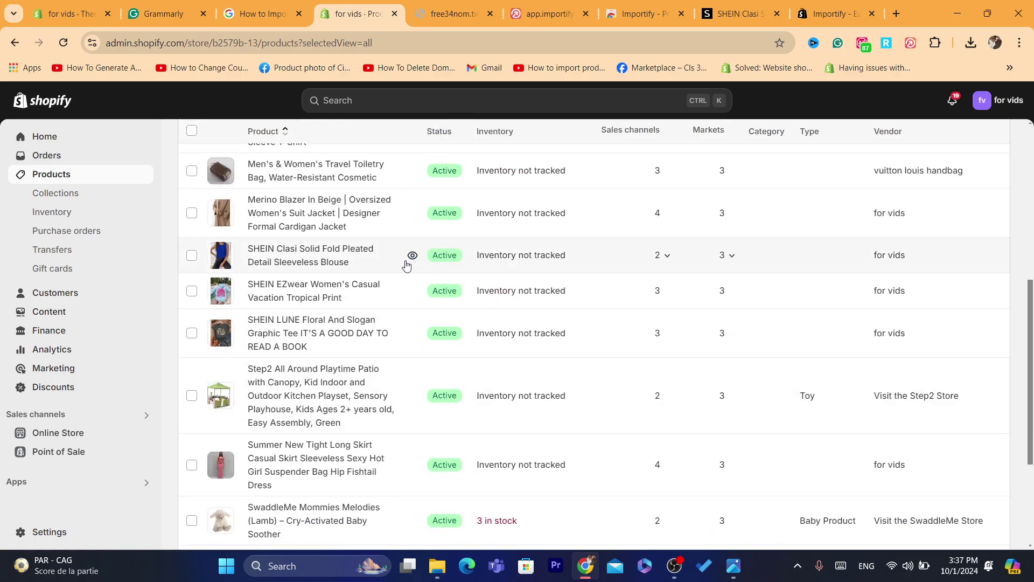
click(411, 257)
click(436, 38)
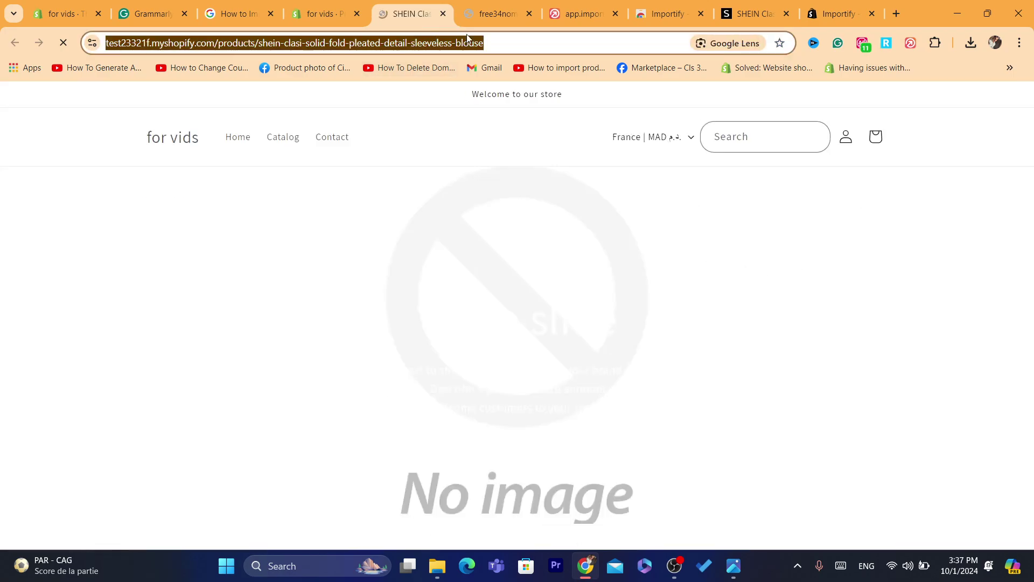
click(529, 13)
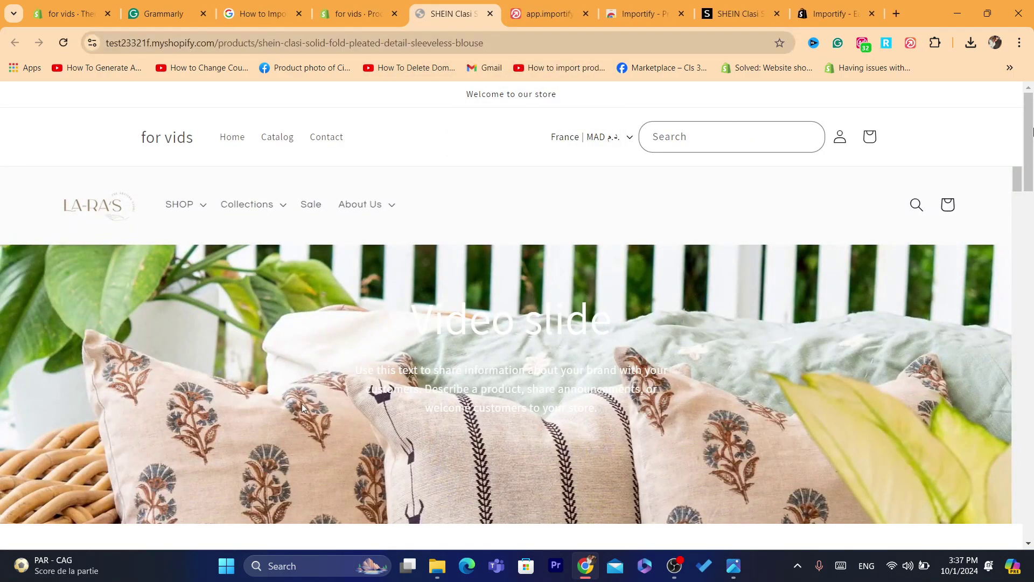
Look over the imported blouse's images, price, options and description on the online store page
drag(1033, 154, 1033, 392)
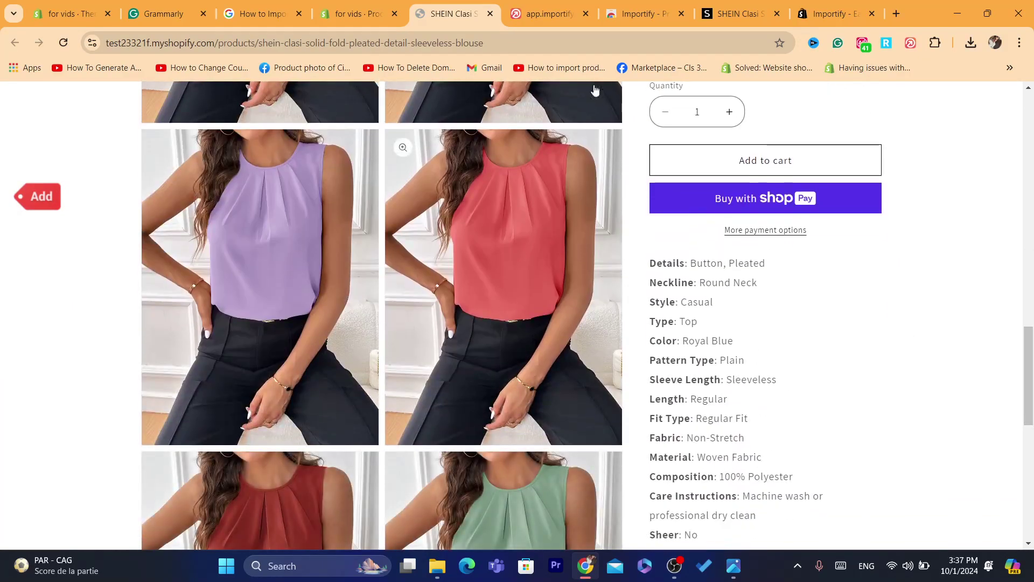
click(580, 39)
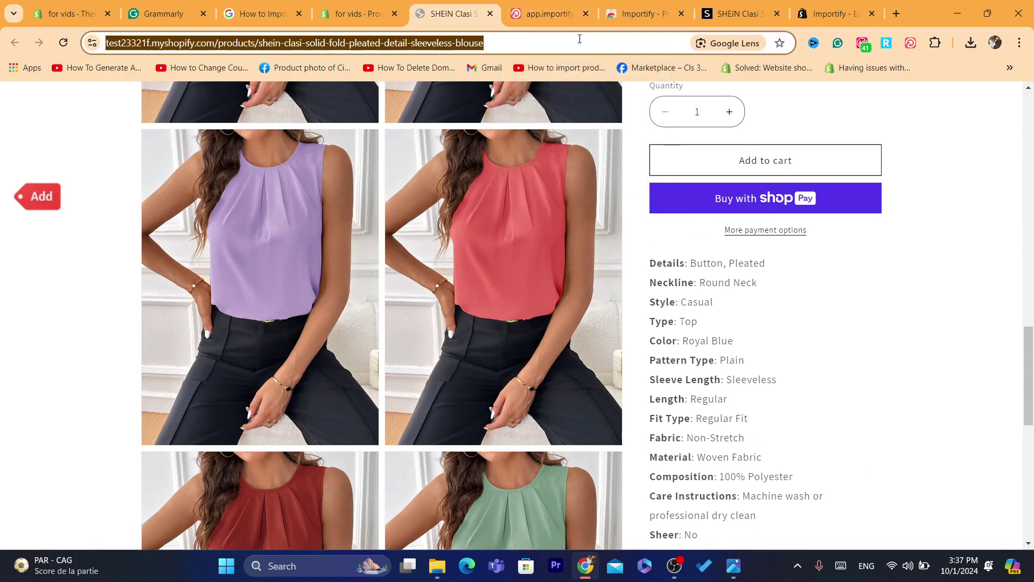
key(Return)
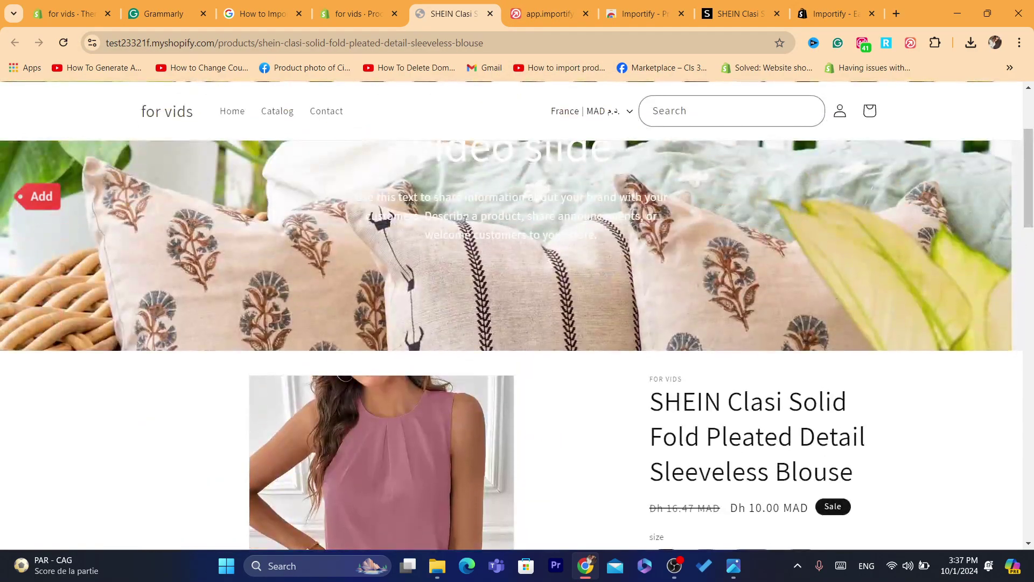
scroll(1033, 186, down, 5)
Look over the Importify dashboard's rating request and getting-started steps, and return to the blouse's online store page
click(574, 5)
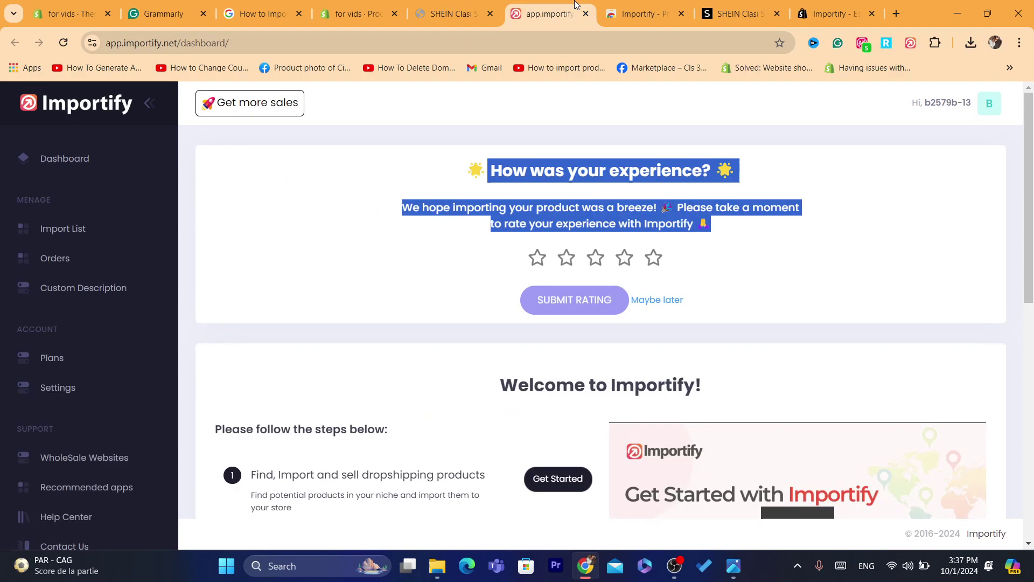
click(534, 35)
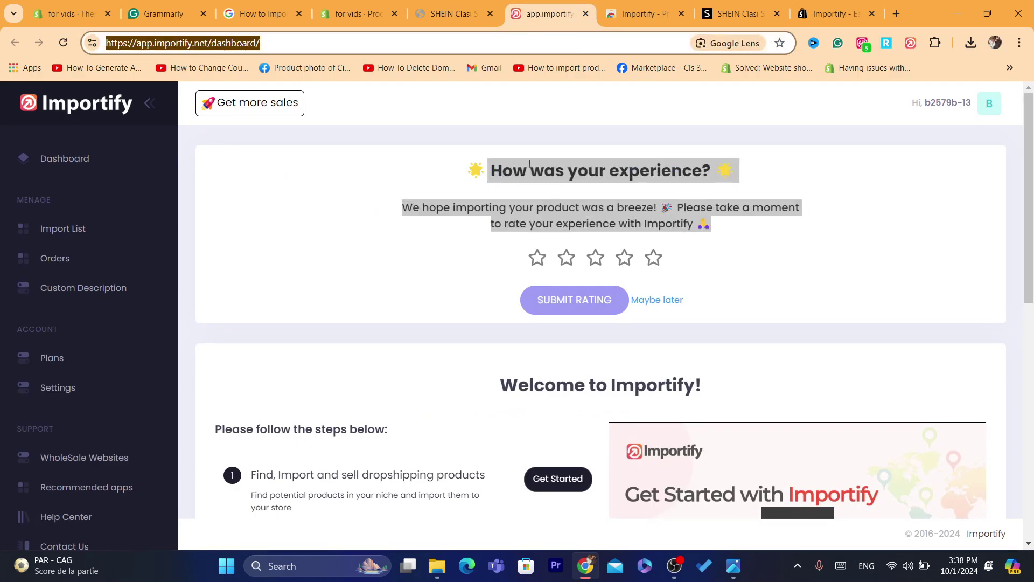
drag(490, 164, 695, 239)
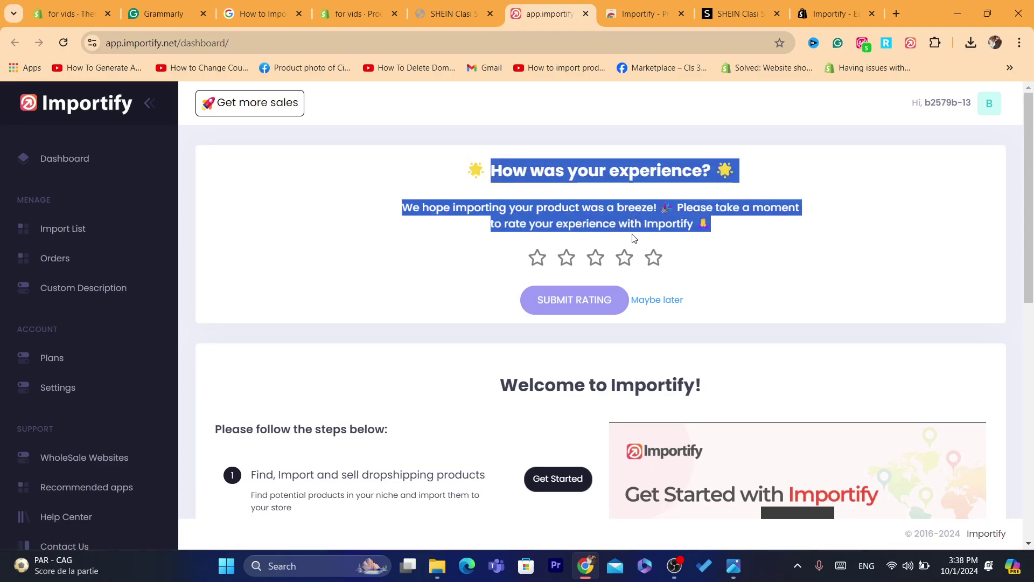
click(755, 246)
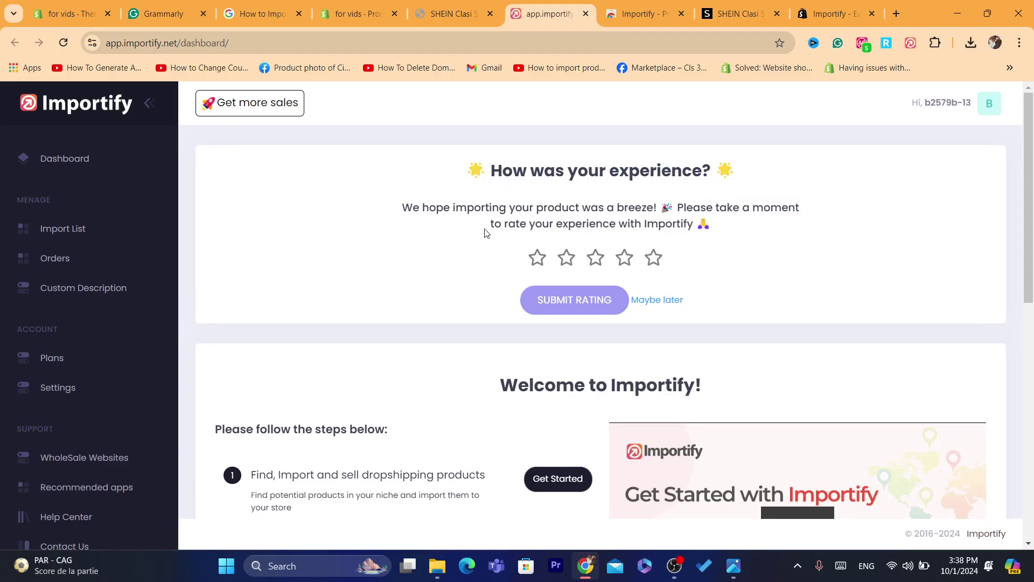
drag(1033, 145, 953, 227)
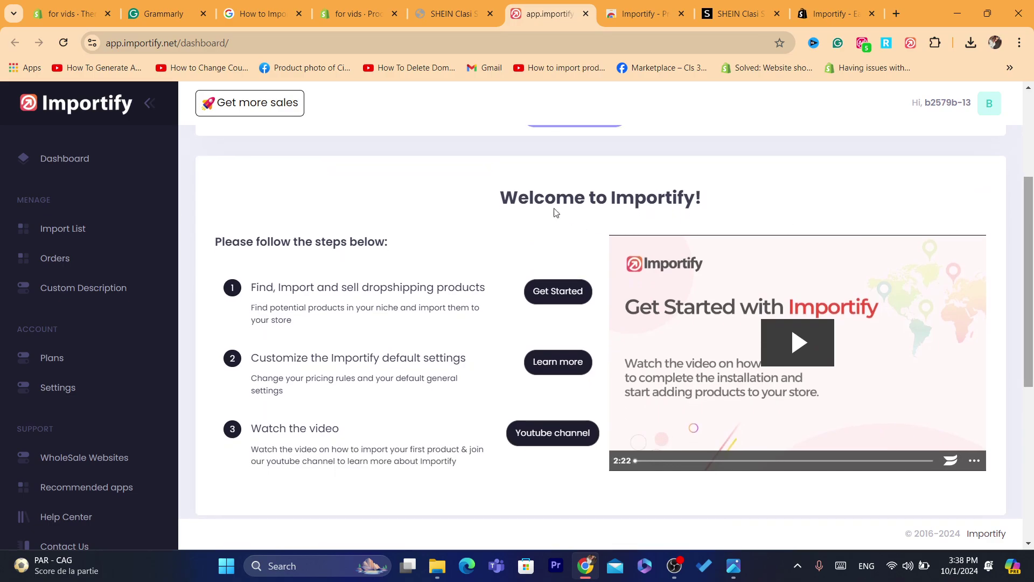
drag(555, 213, 718, 183)
click(722, 184)
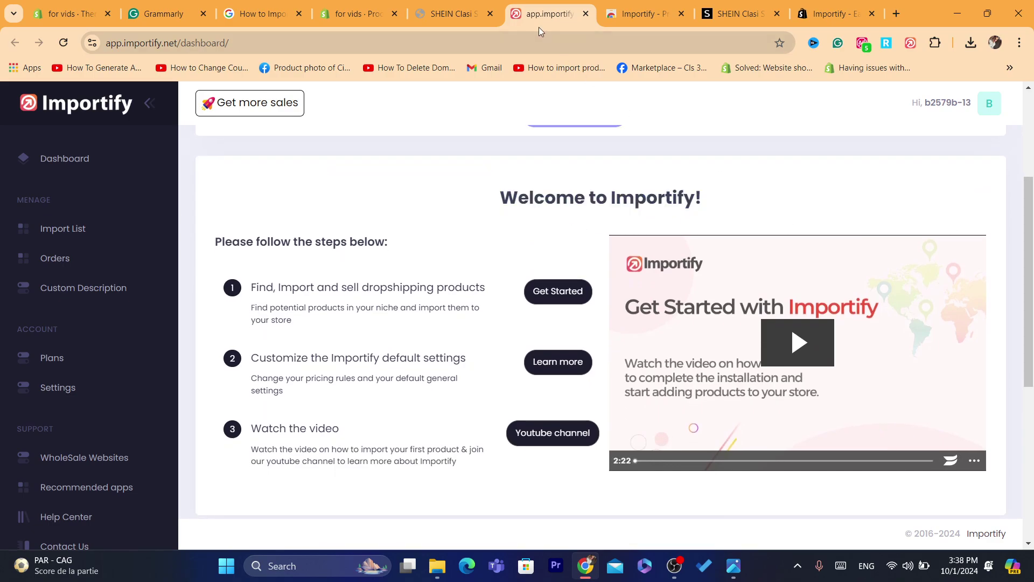
click(554, 37)
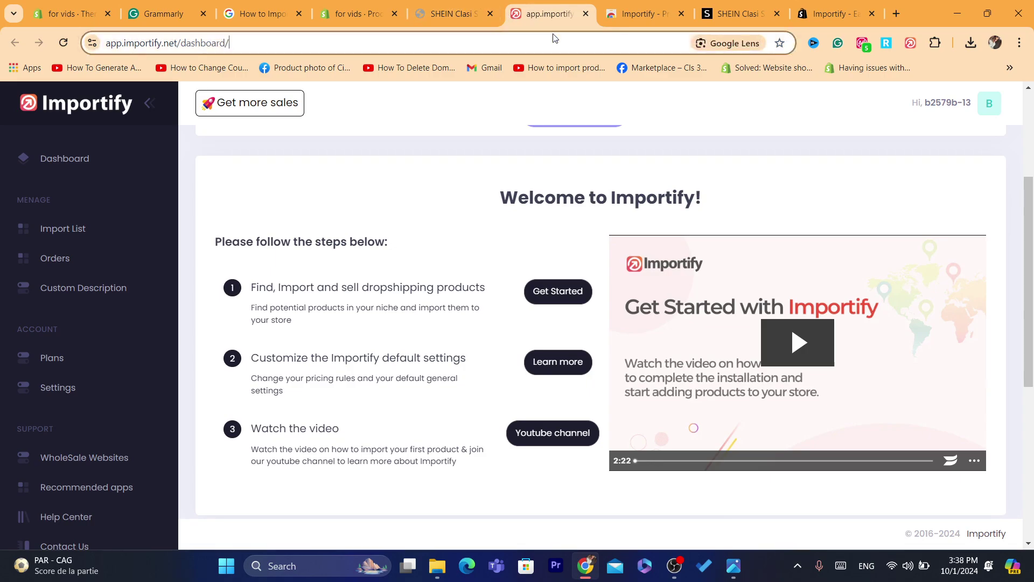
key(ctrl+a)
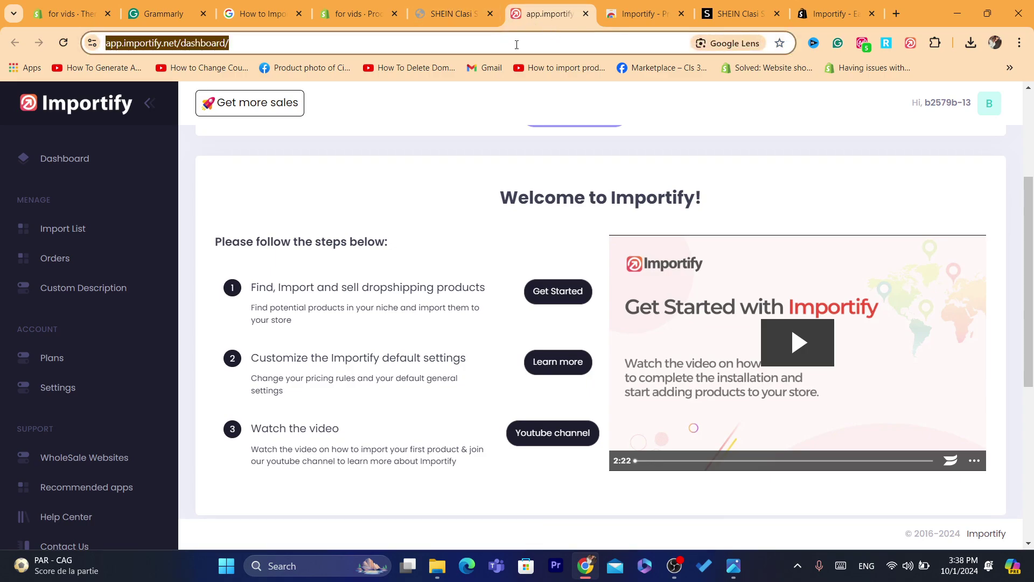
click(452, 14)
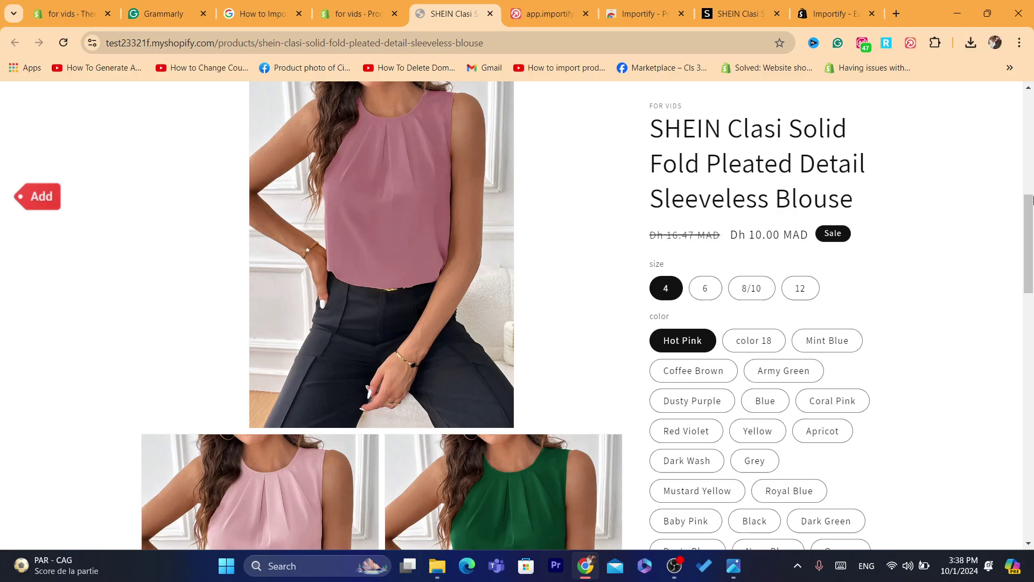
Examine the imported SHEIN Clasi blouse's full product title alongside its images and price on the online store page
scroll(546, 166, up, 5)
scroll(629, 180, down, 6)
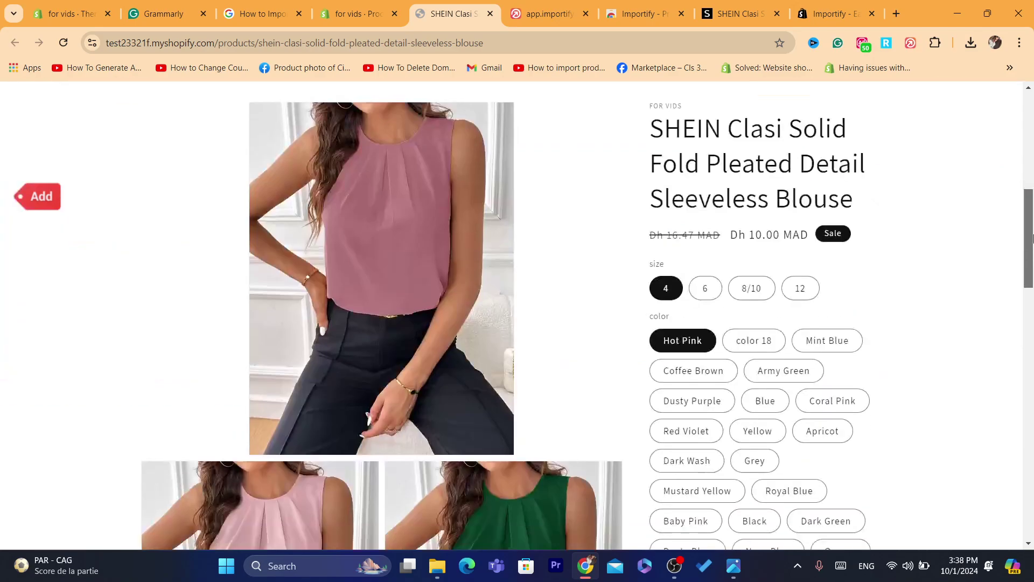
drag(646, 154, 871, 216)
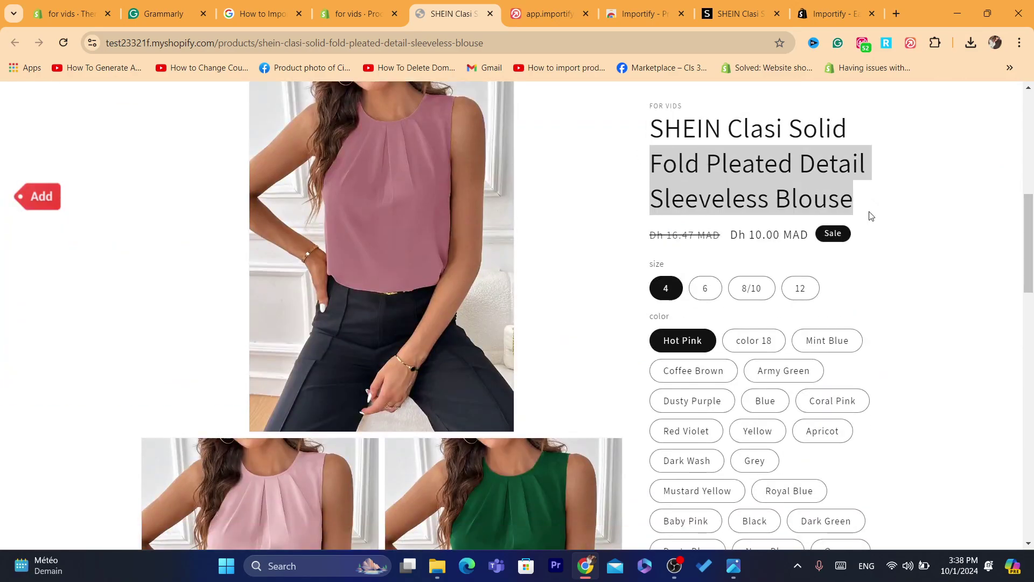
triple_click(678, 140)
drag(655, 123, 871, 210)
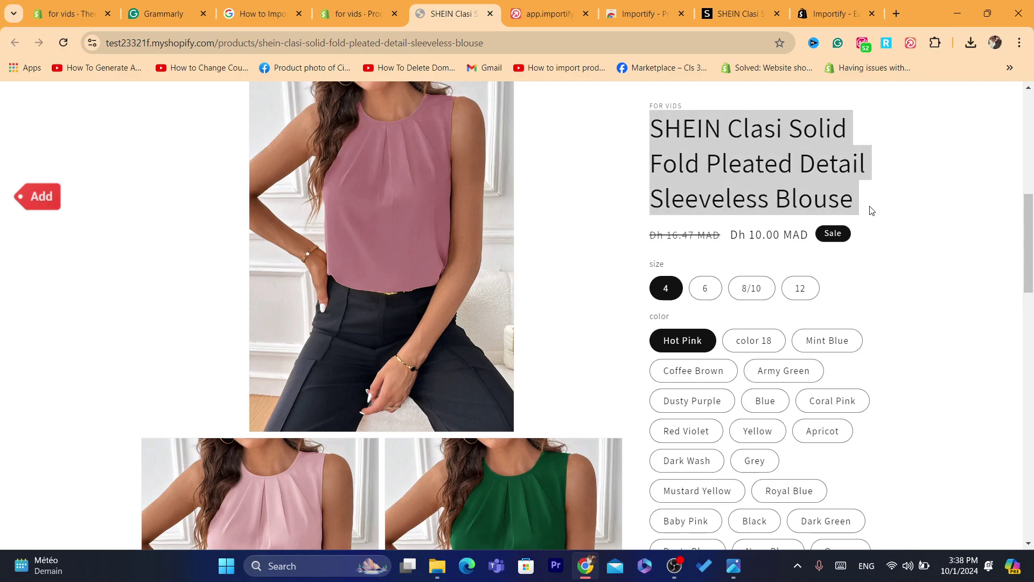
click(871, 210)
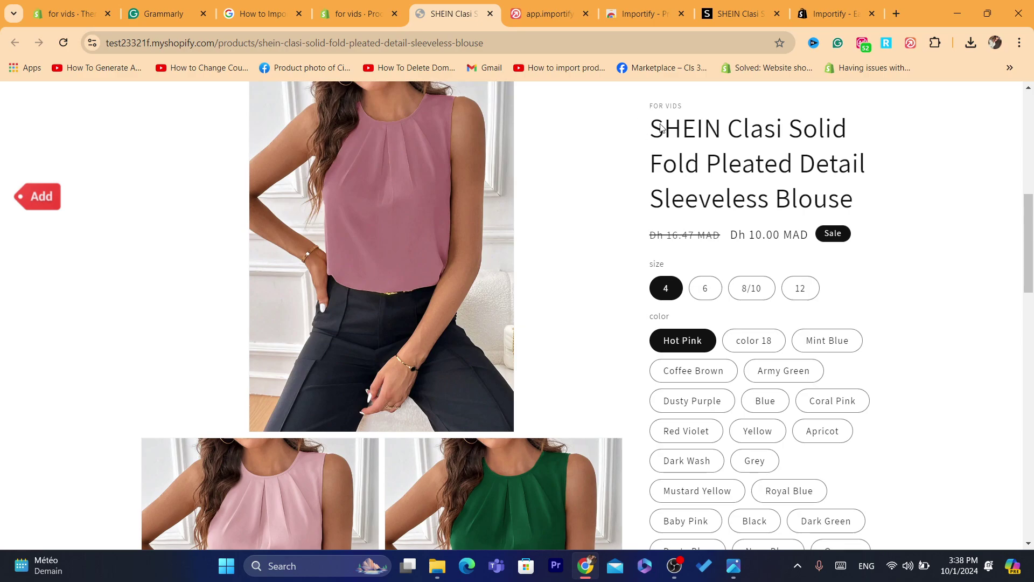
drag(650, 146, 855, 208)
click(862, 210)
scroll(1032, 195, up, 7)
scroll(1032, 275, down, 6)
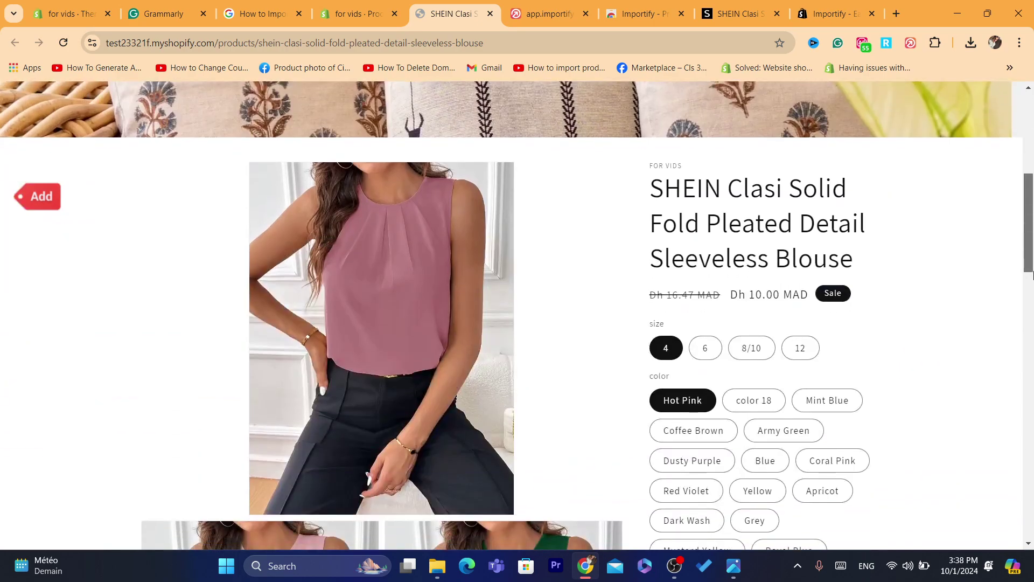
scroll(1032, 275, down, 1)
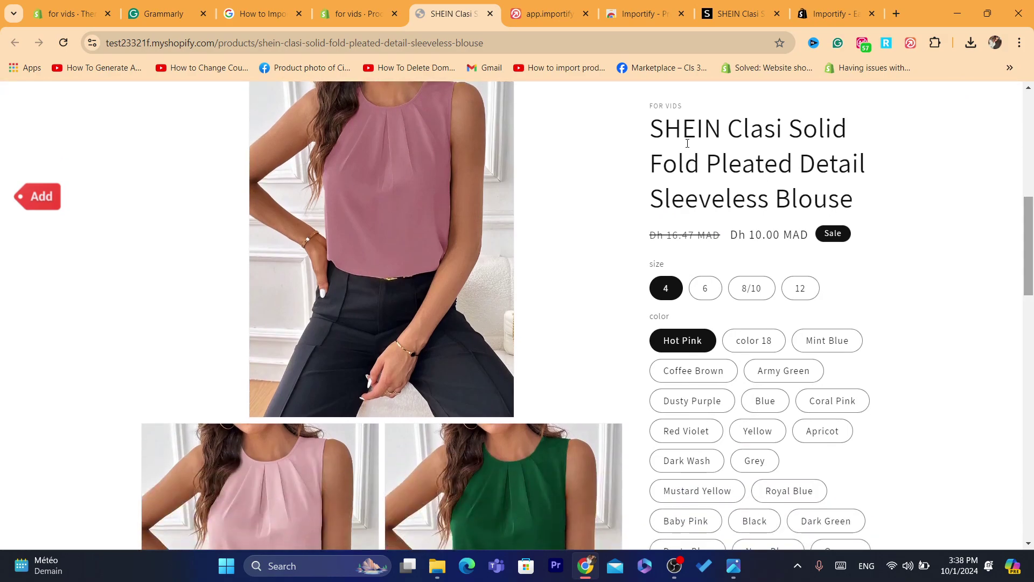
Check the full web address of the blouse's product page and view the store header and banner above the product
click(463, 33)
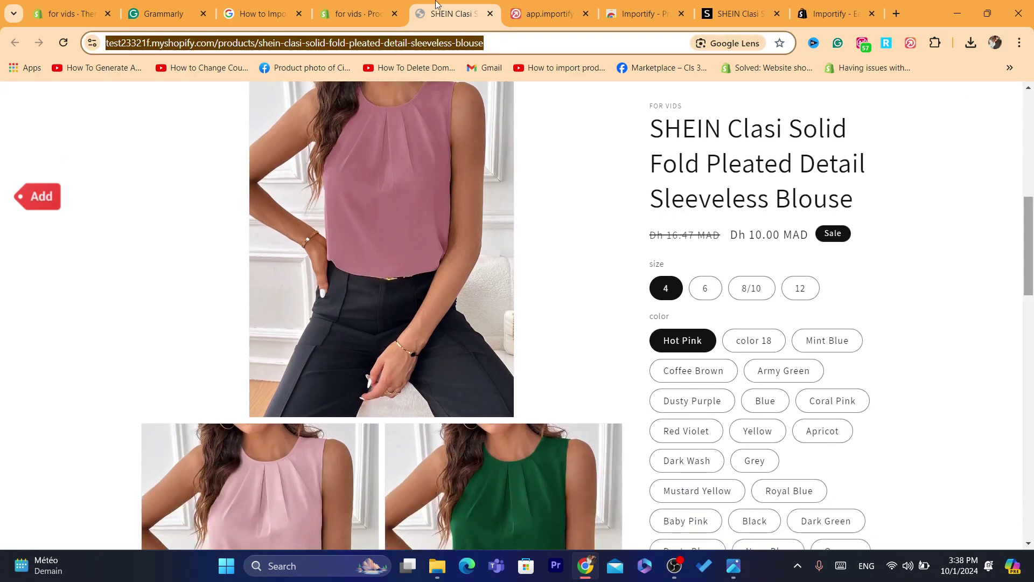
click(480, 44)
key(ctrl+a)
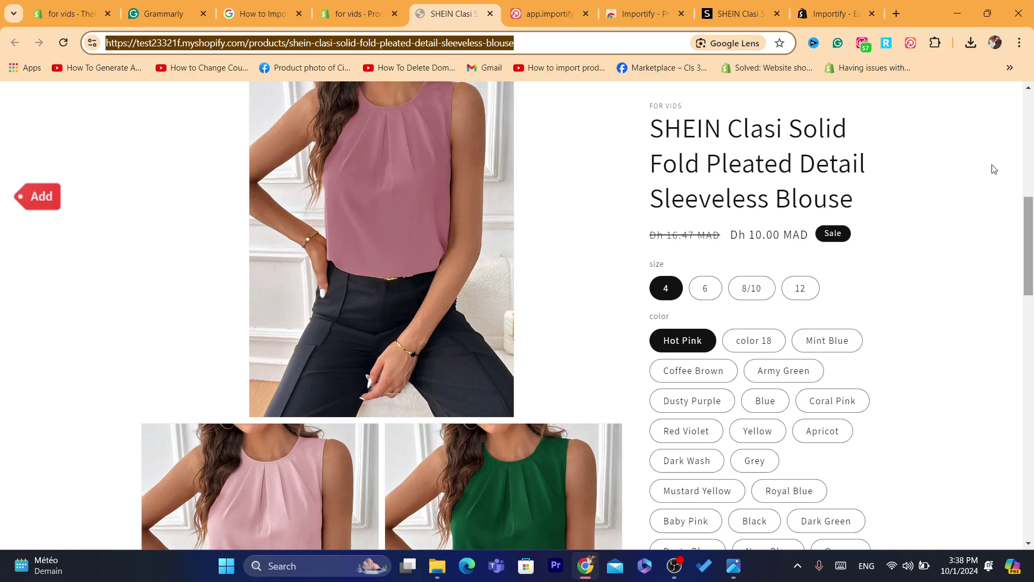
click(1032, 183)
scroll(1015, 120, up, 3)
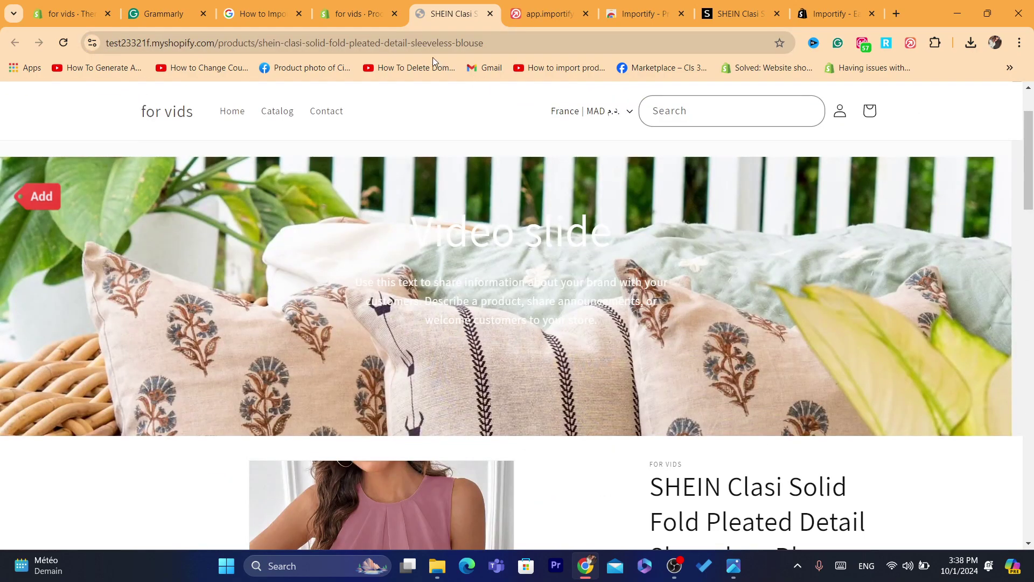